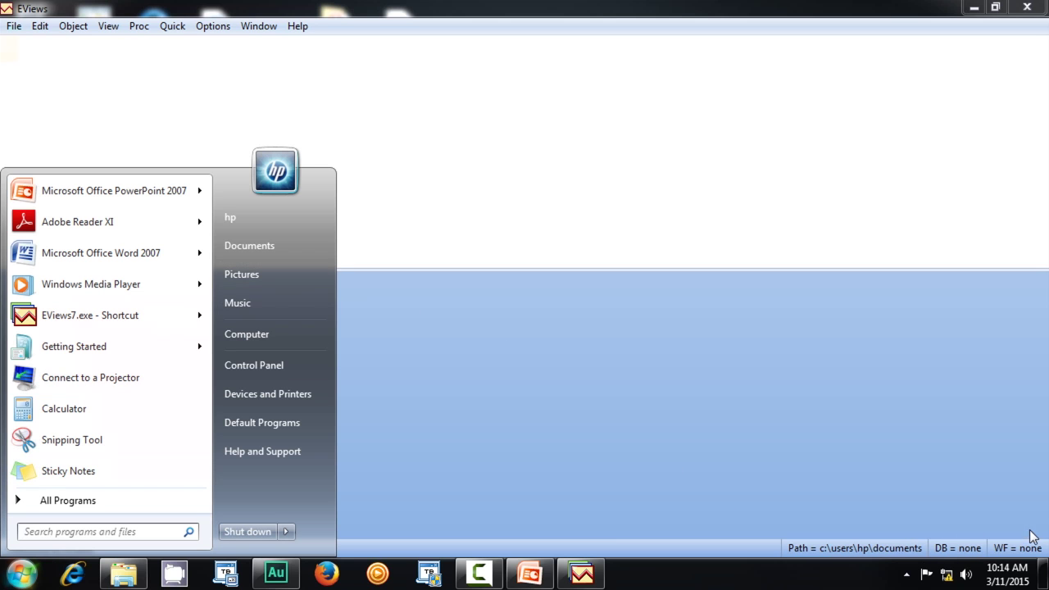
Open the UKHP.XLS workbook from the Econometric for finance folder on the desktop
click(1045, 577)
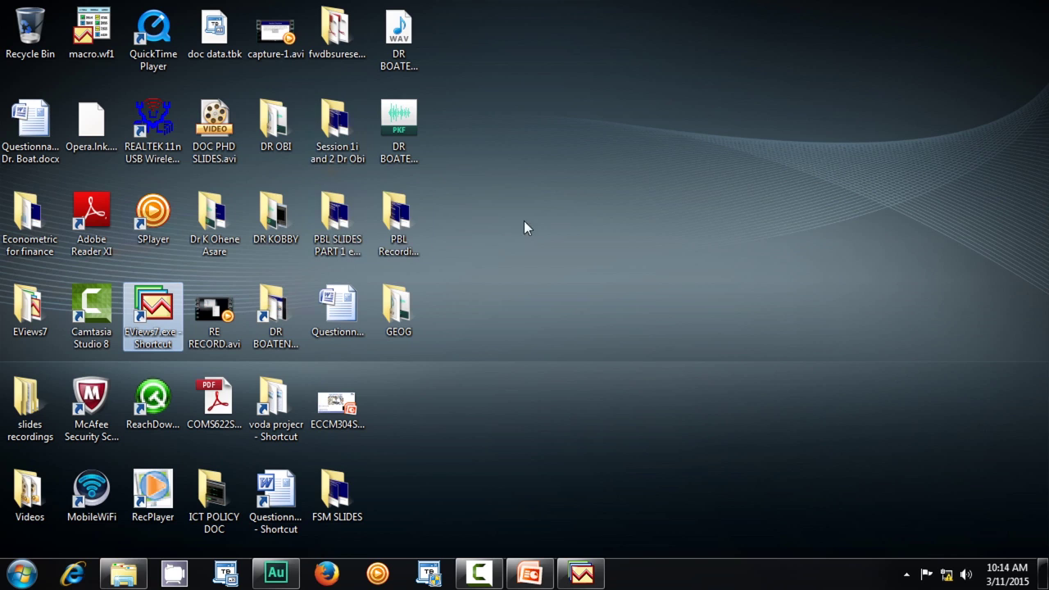
double_click(26, 229)
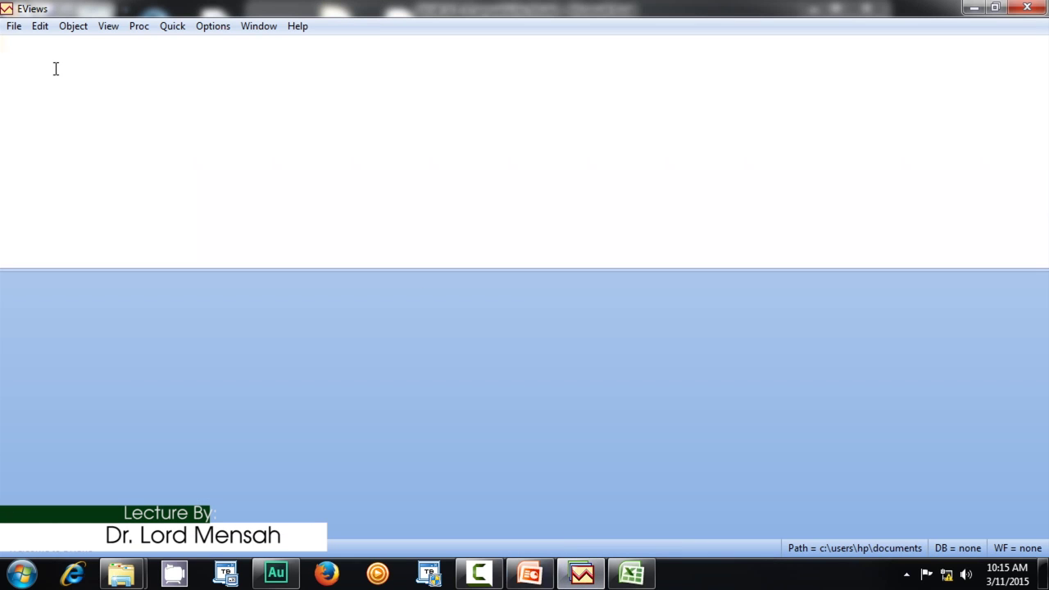
Start a new dated workfile in EViews with monthly frequency and start date 1991:01
click(13, 27)
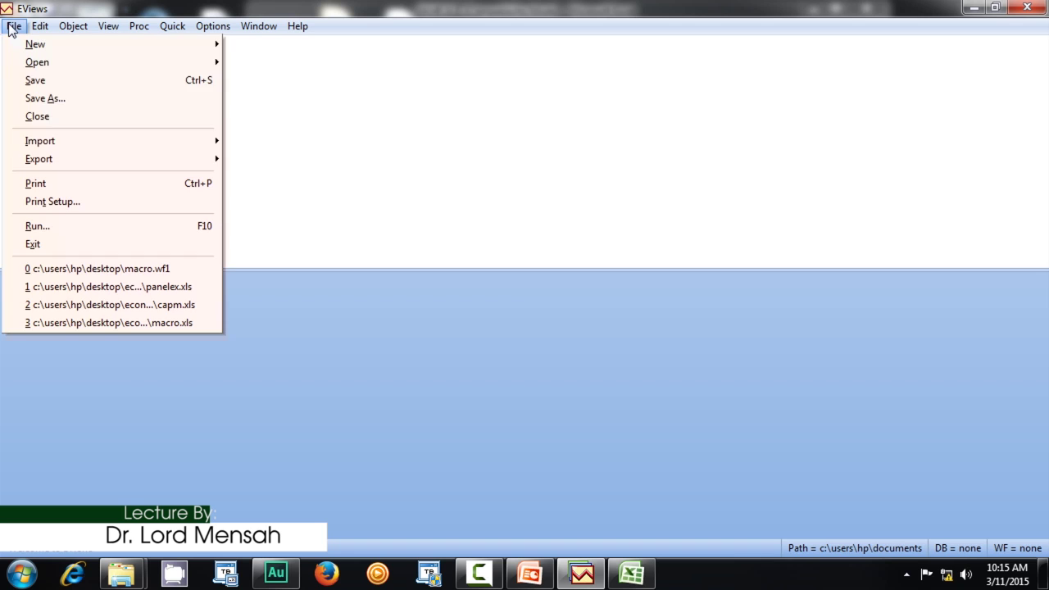
mouse_move(127, 48)
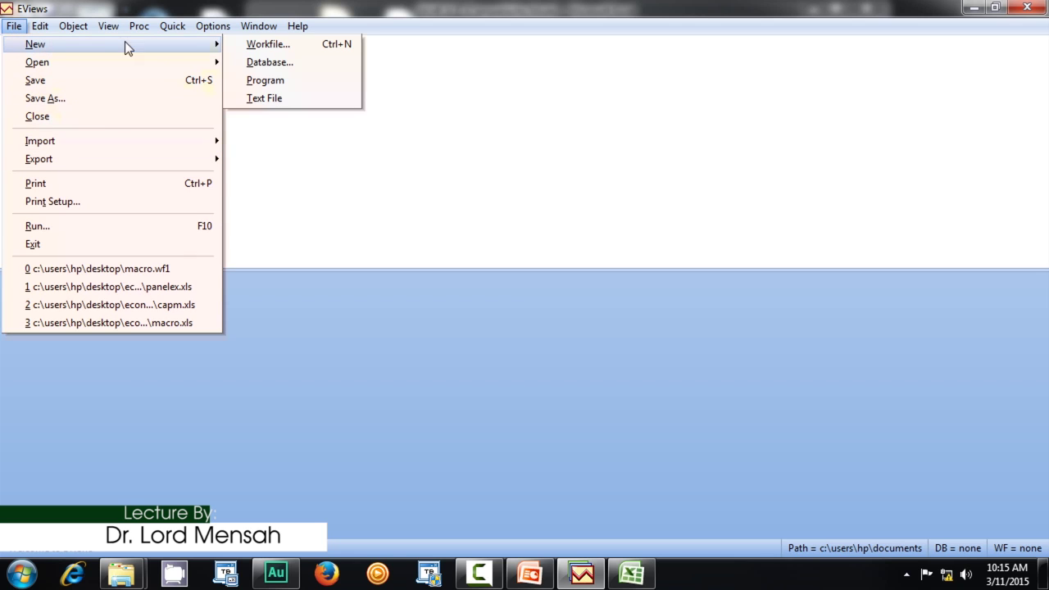
click(264, 45)
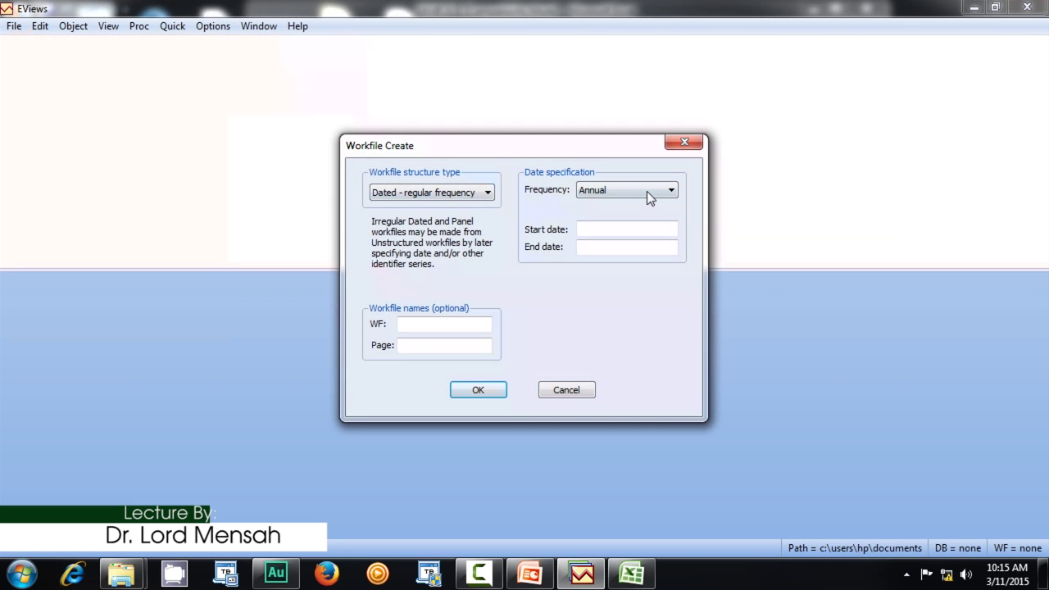
click(633, 574)
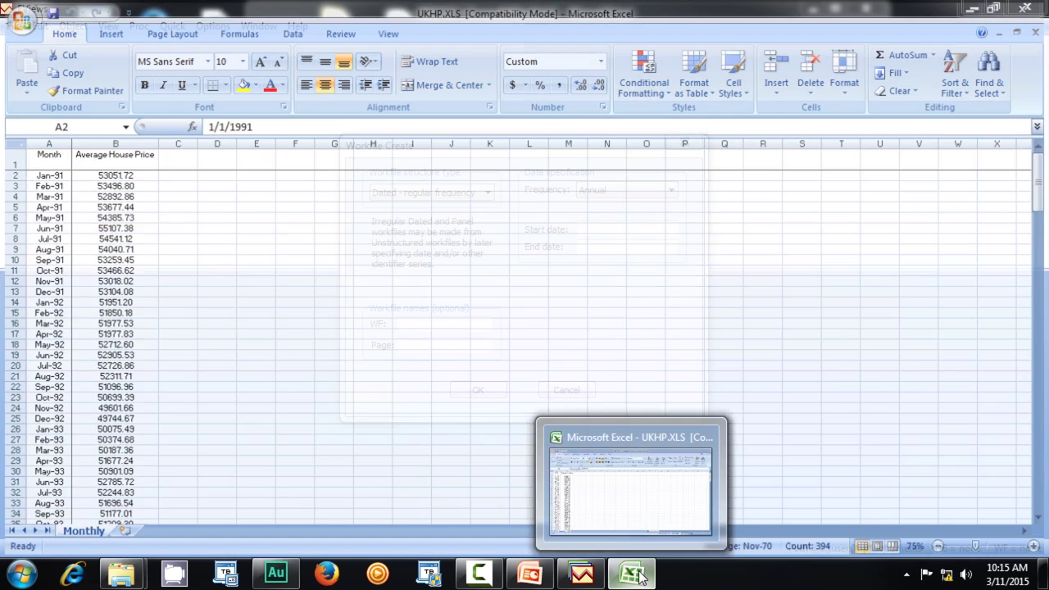
click(582, 575)
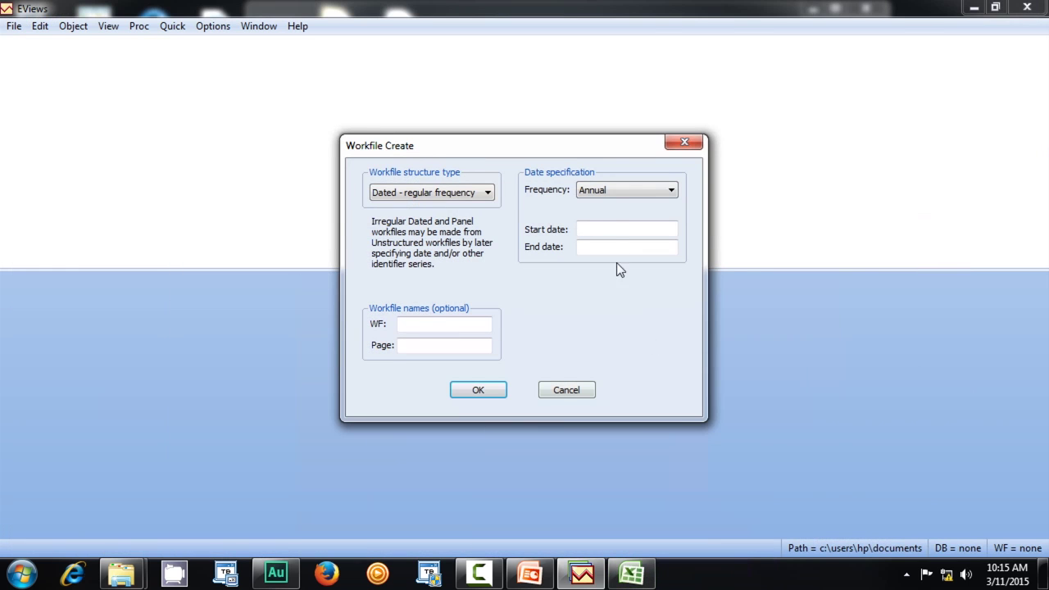
click(670, 190)
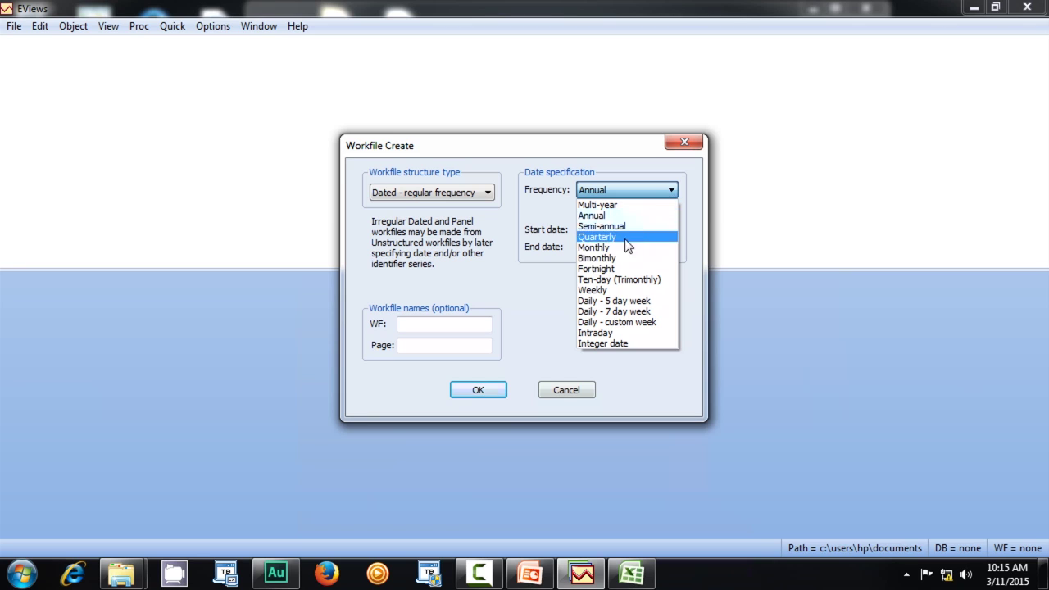
click(598, 248)
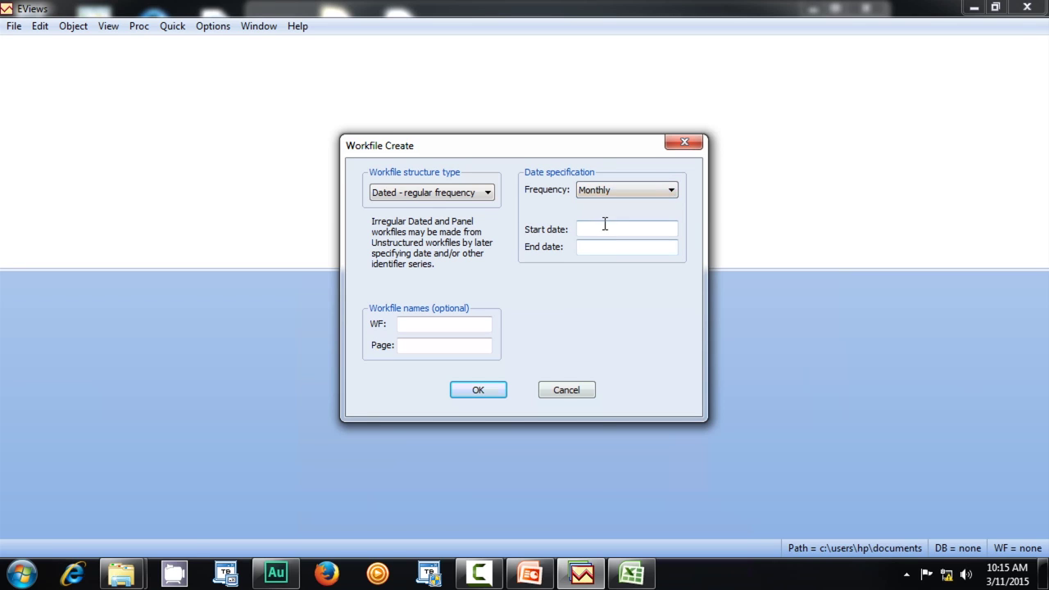
click(604, 229)
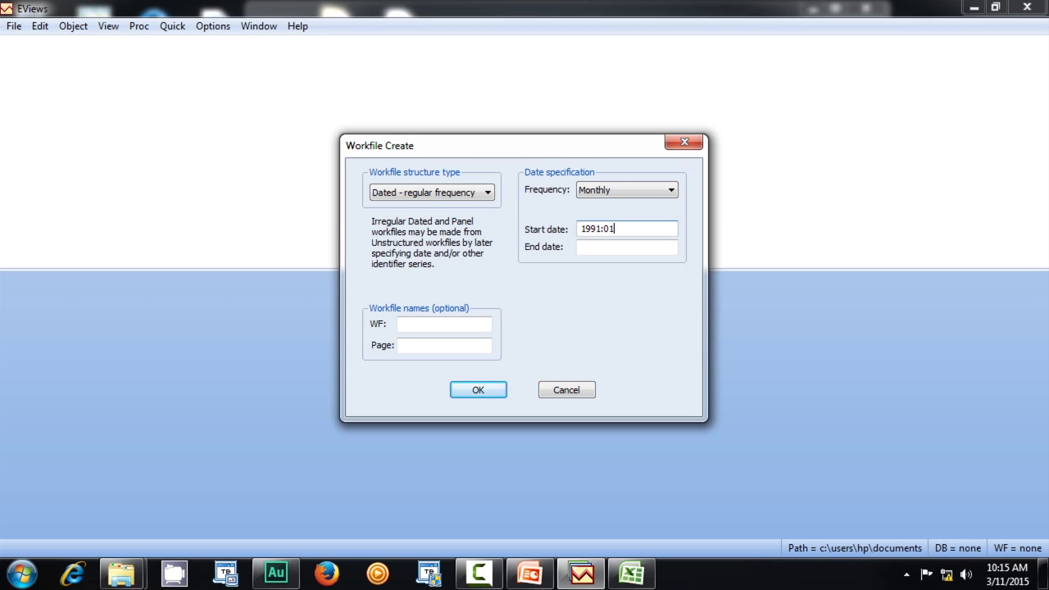
Check the last month in the UKHP.XLS workbook, then set the workfile's end date to 2007:05 in EViews and create it
click(579, 246)
click(631, 574)
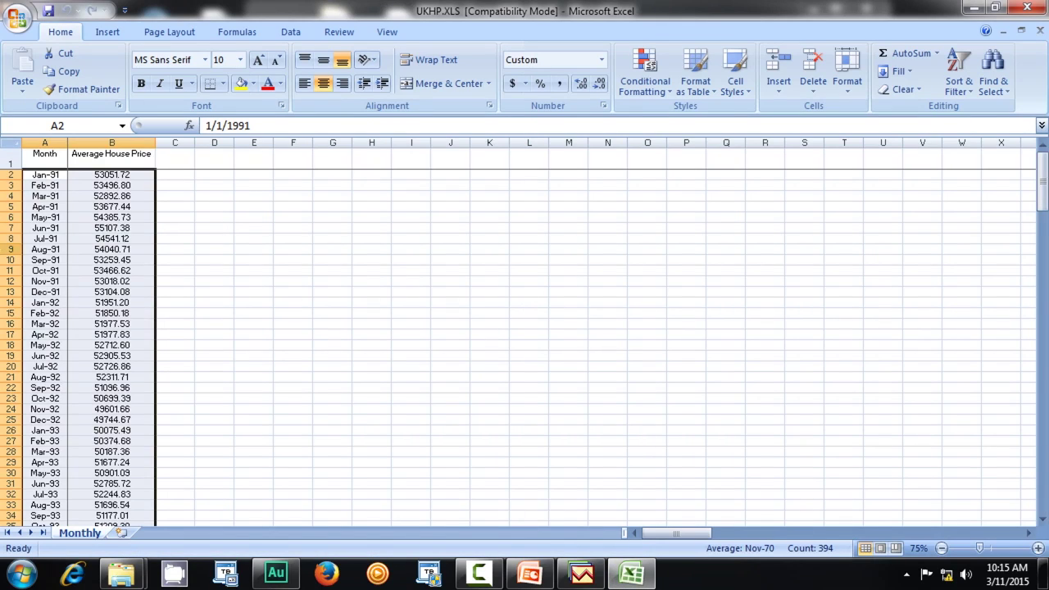
scroll(172, 323, down, 11)
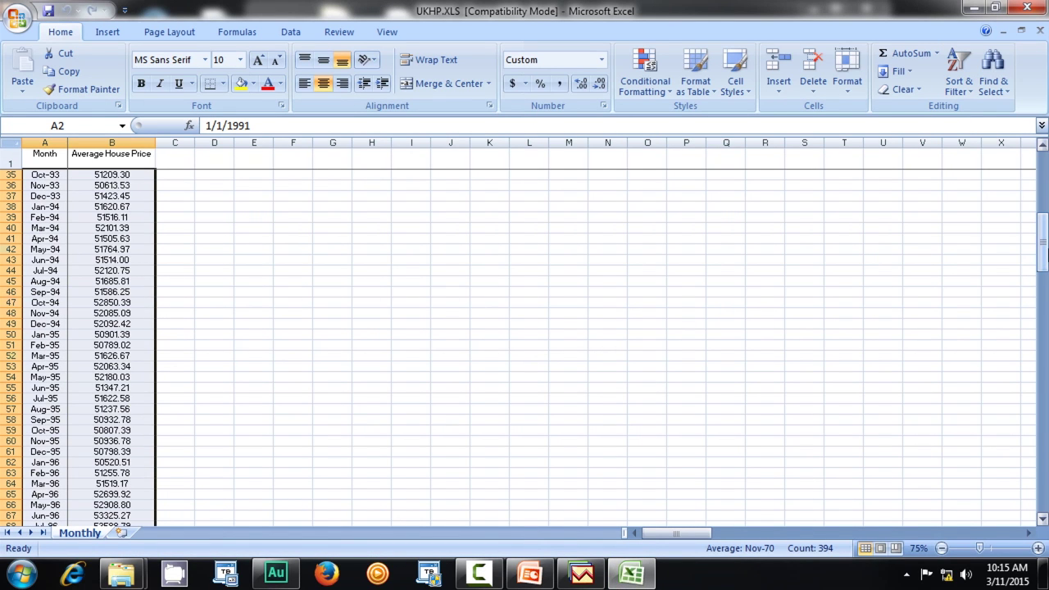
drag(1046, 270, 1043, 484)
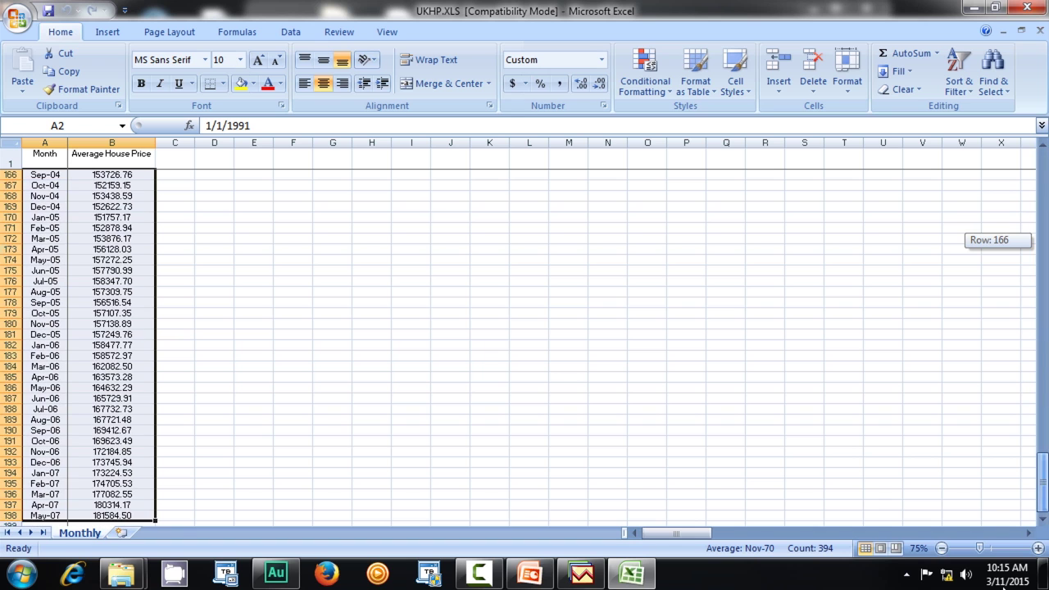
scroll(296, 352, down, 4)
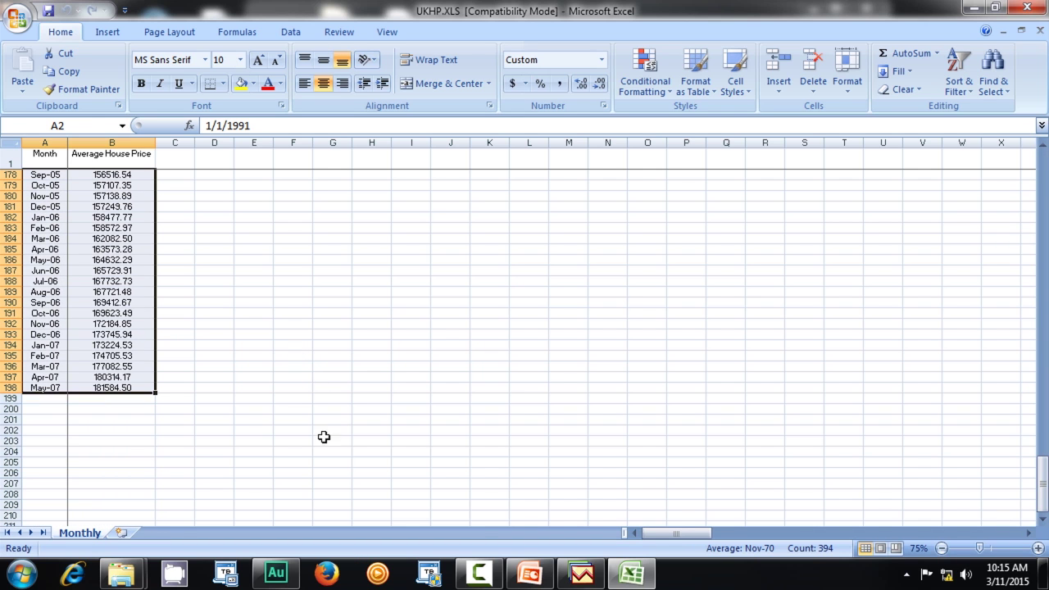
click(619, 576)
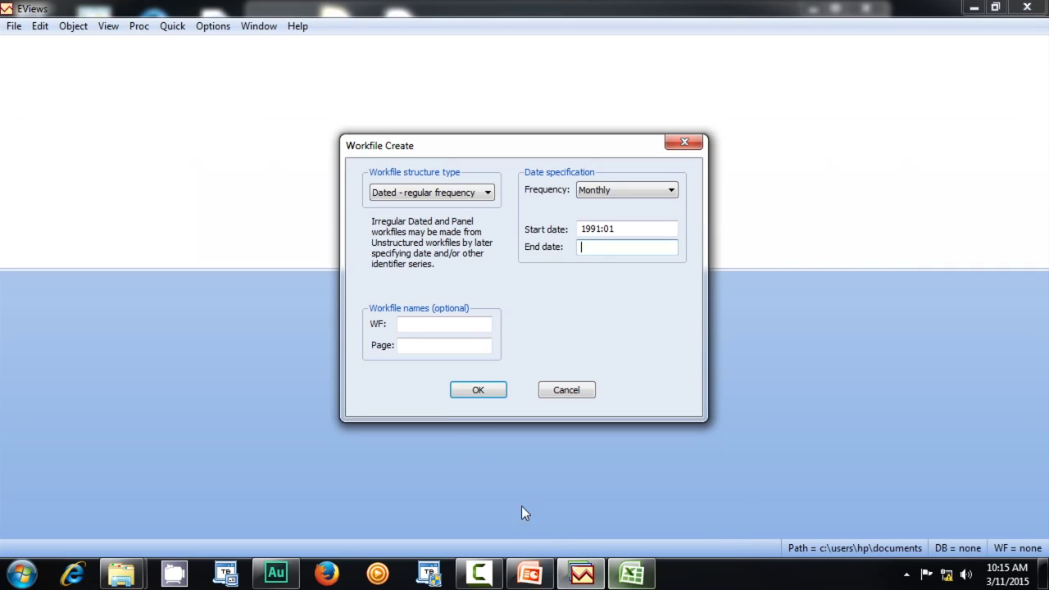
text(2007:05)
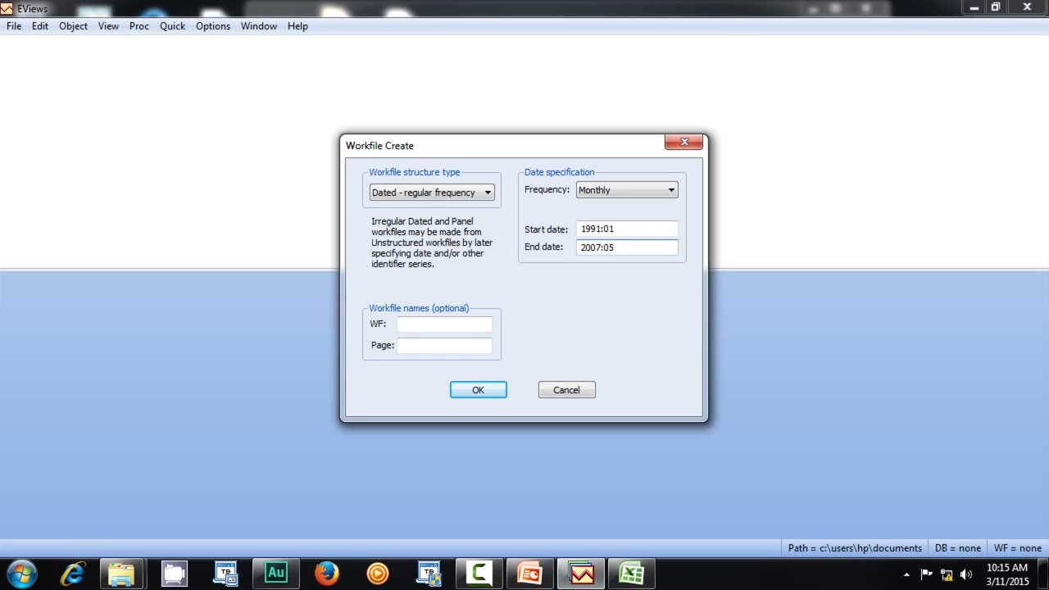
click(461, 385)
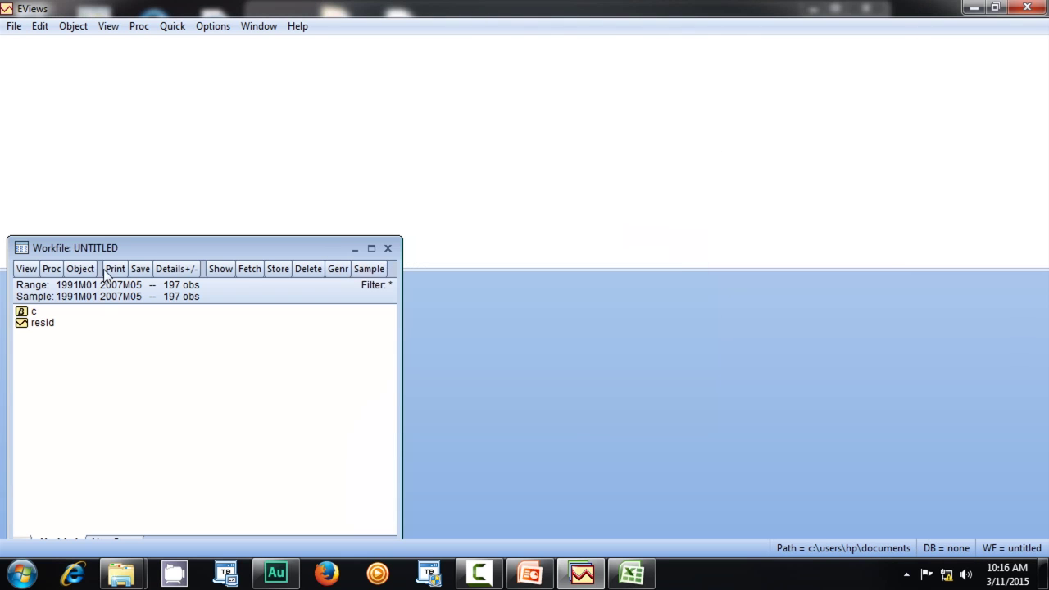
drag(131, 244, 136, 196)
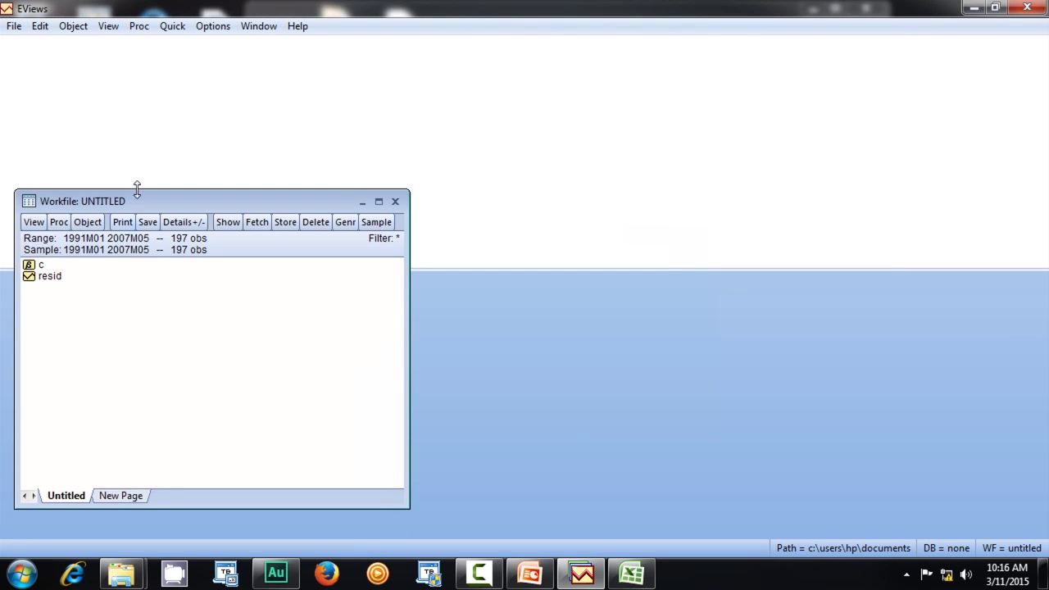
Start a file import into the workfile and choose UKHP.XLS from the Econometric for finance folder on the Desktop
click(14, 25)
mouse_move(72, 140)
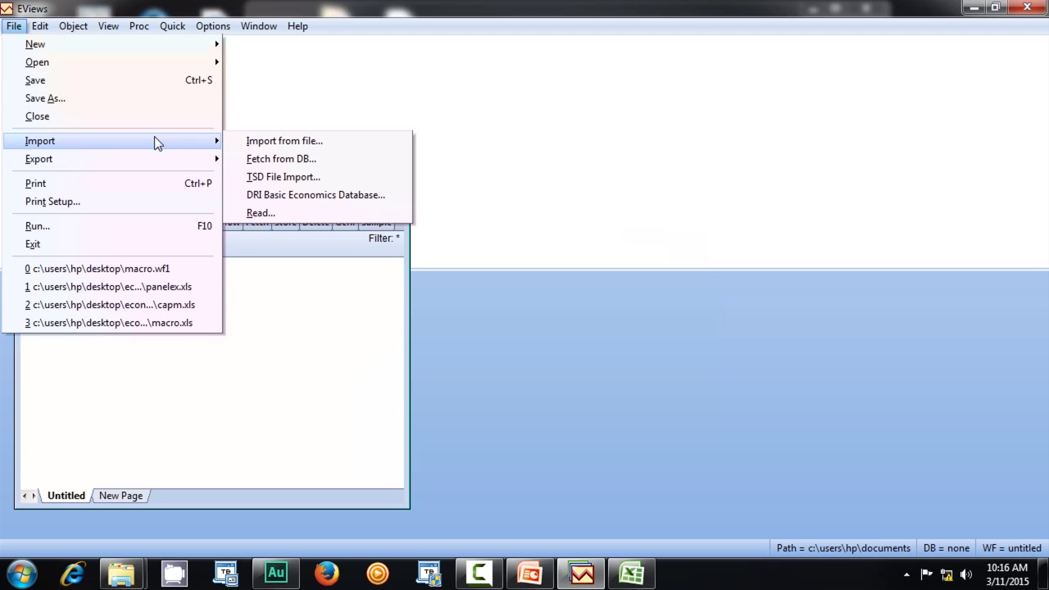
click(284, 142)
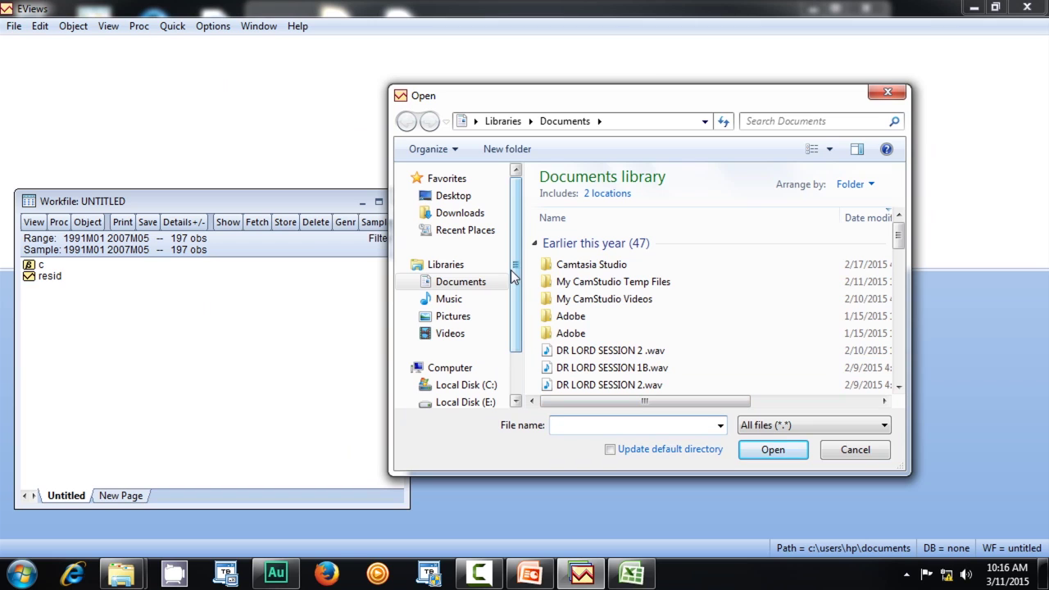
click(459, 196)
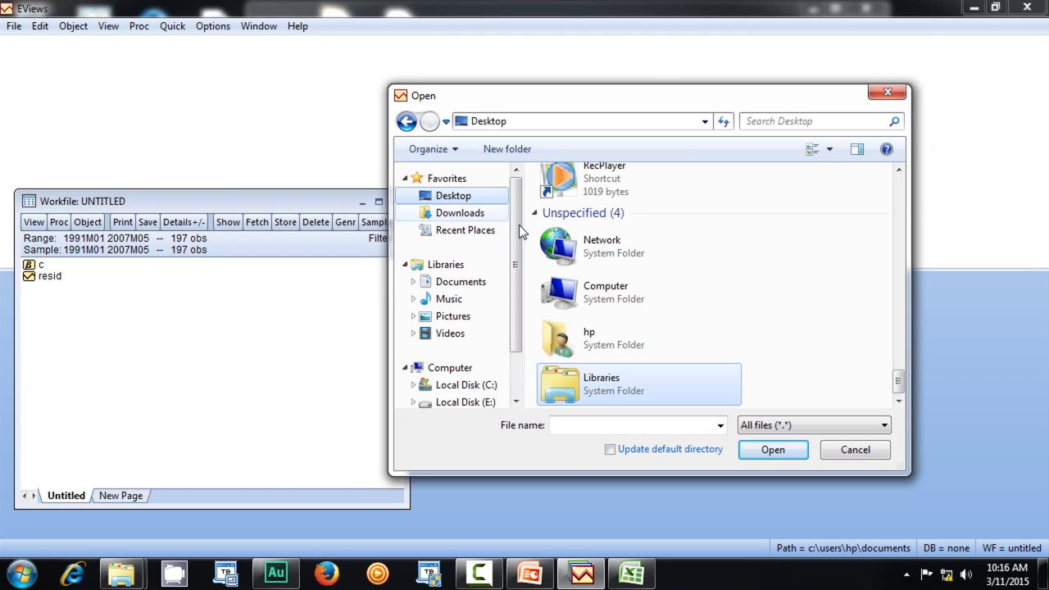
click(770, 340)
scroll(811, 312, up, 10)
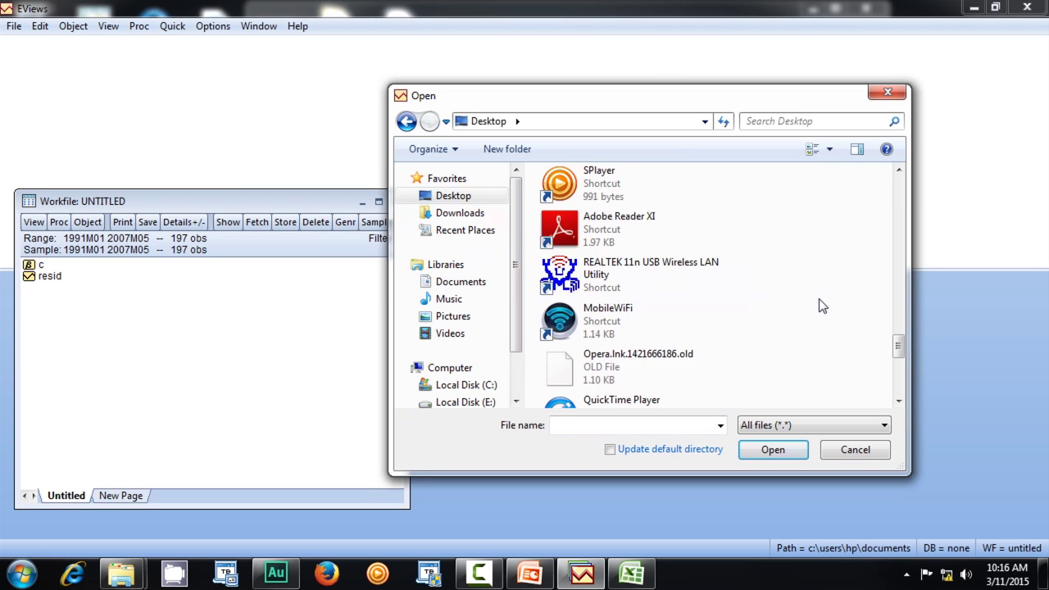
scroll(781, 301, down, 3)
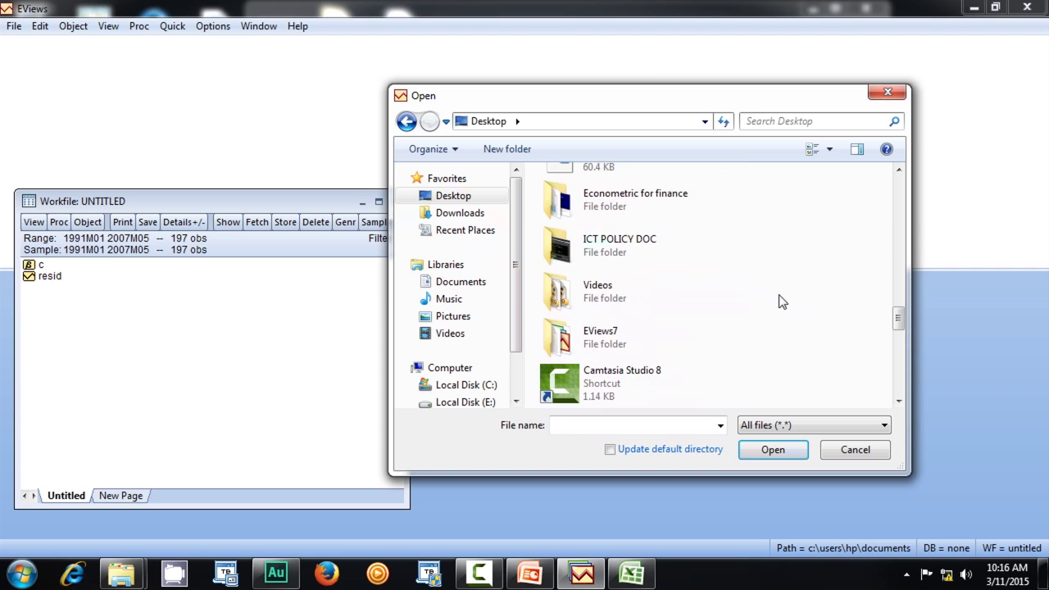
scroll(779, 300, up, 3)
double_click(636, 320)
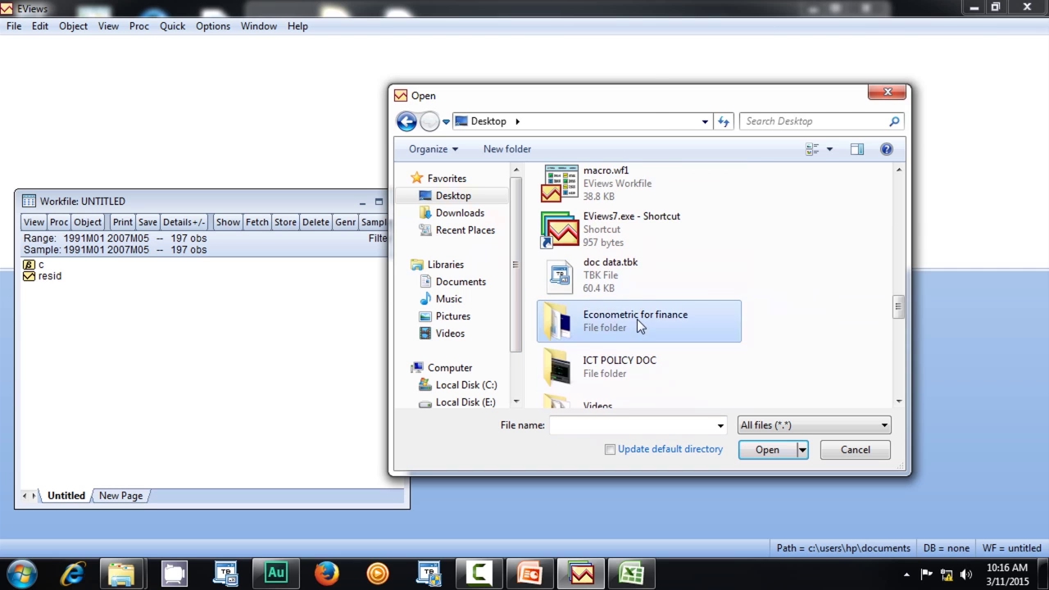
scroll(610, 217, down, 3)
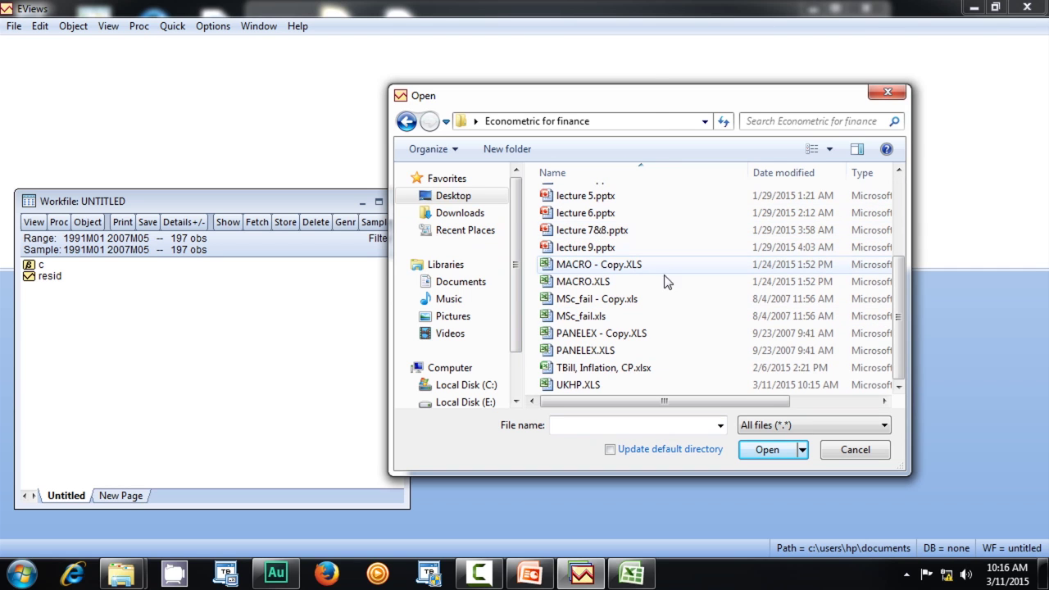
click(613, 384)
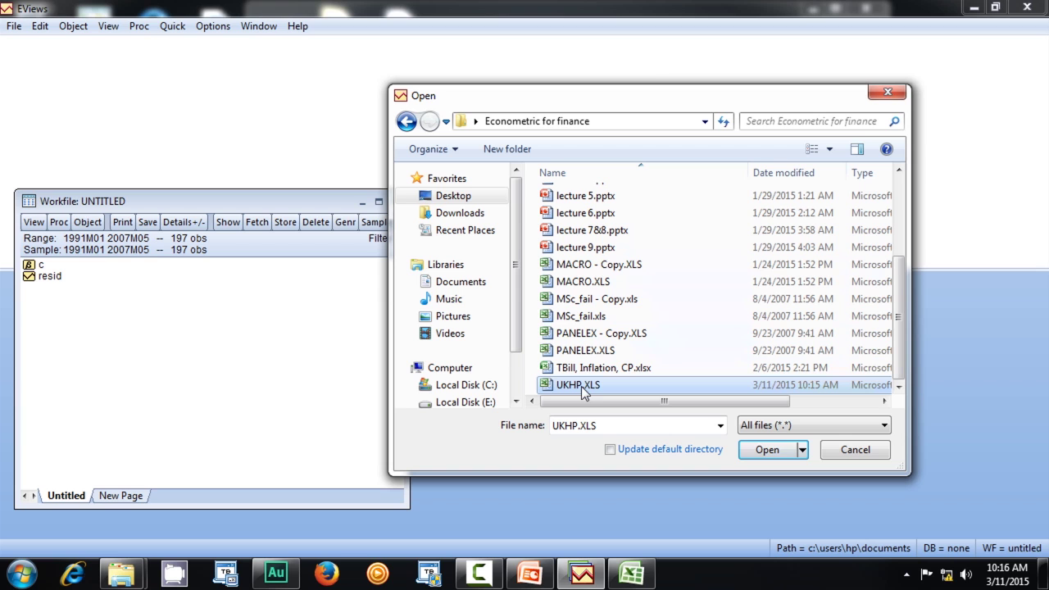
click(747, 449)
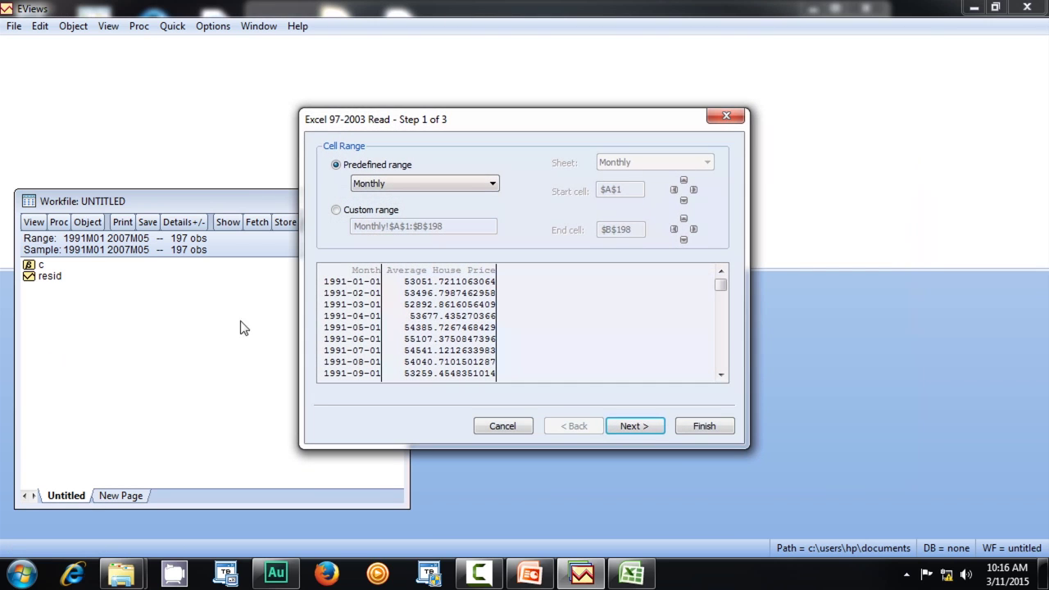
Import the predefined Monthly range with header type Names in first line, keeping the dated read method
click(631, 422)
click(442, 189)
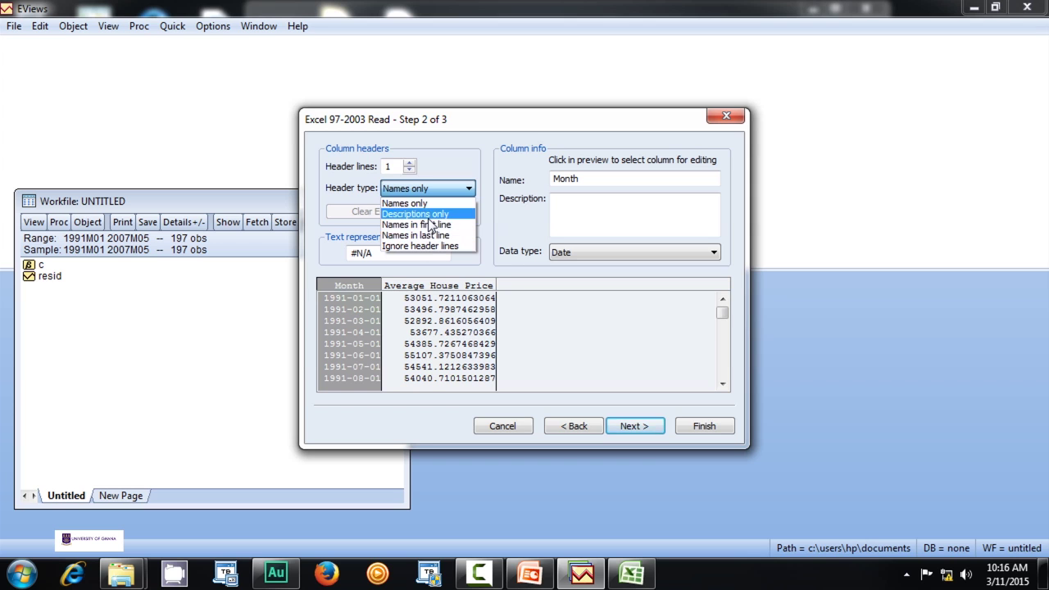
click(426, 224)
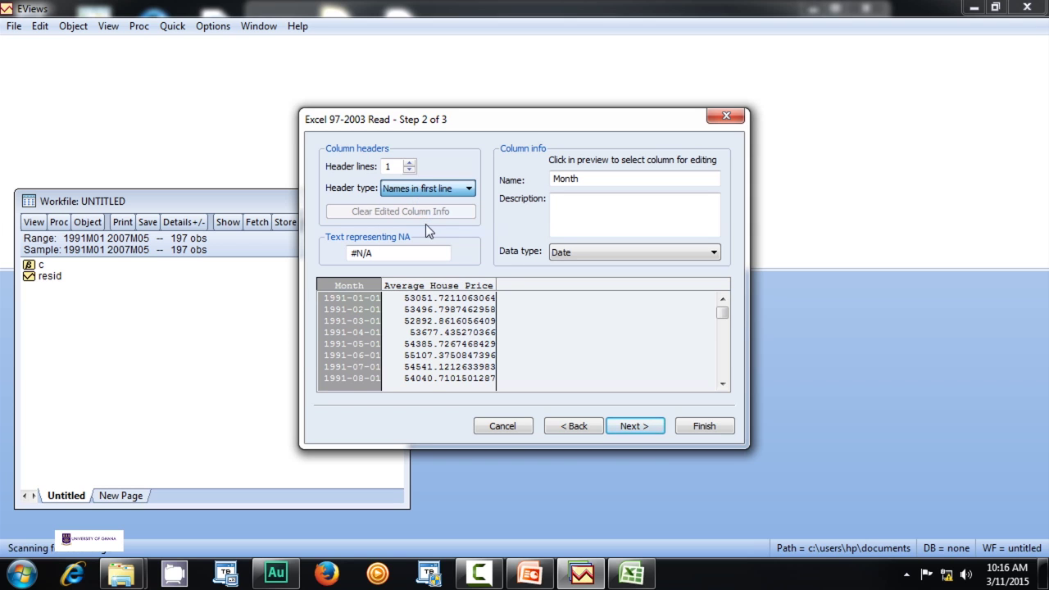
click(632, 426)
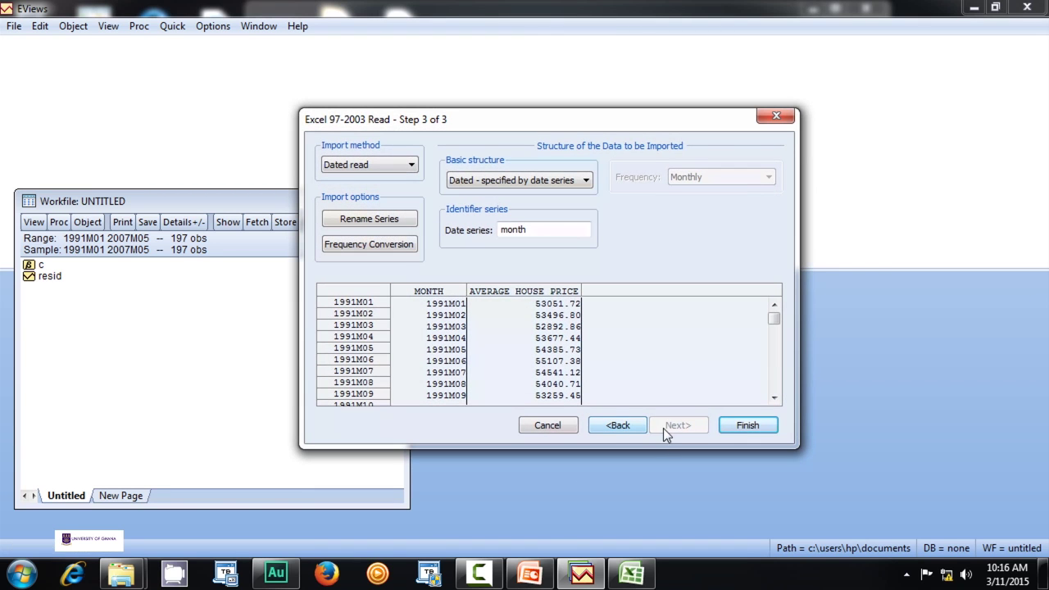
click(732, 427)
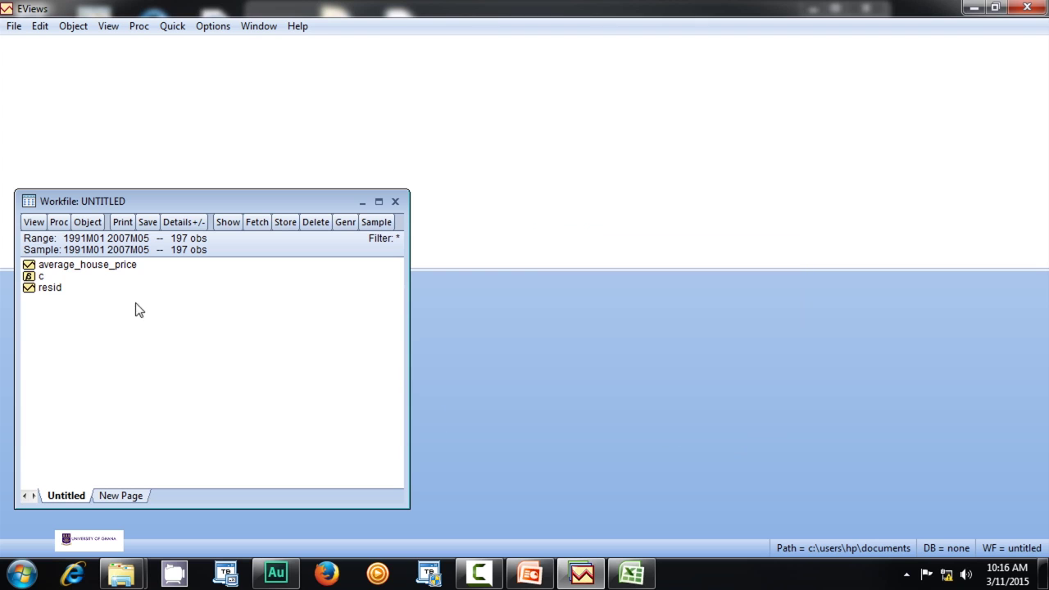
Open the average_house_price series, look through its monthly values and minimize its window
double_click(68, 265)
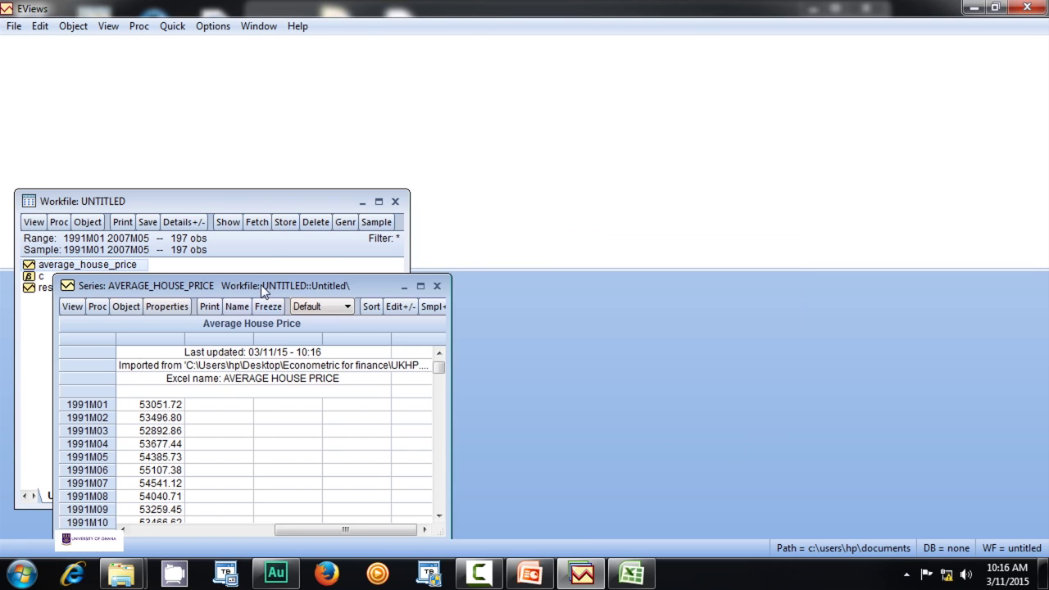
drag(262, 291, 458, 151)
scroll(468, 269, down, 2)
scroll(463, 276, down, 1)
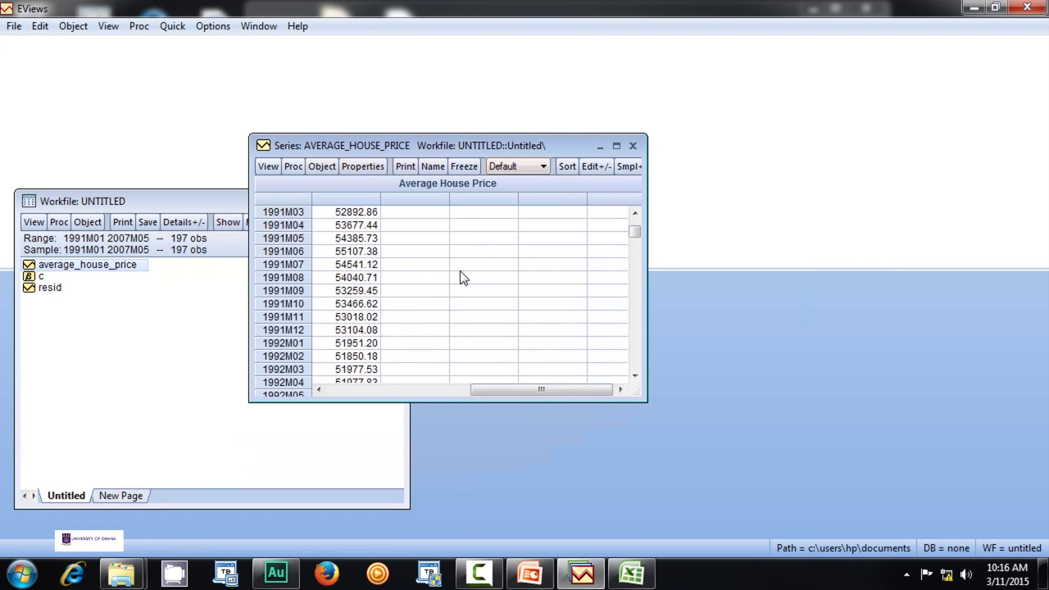
scroll(461, 278, down, 6)
scroll(459, 279, up, 8)
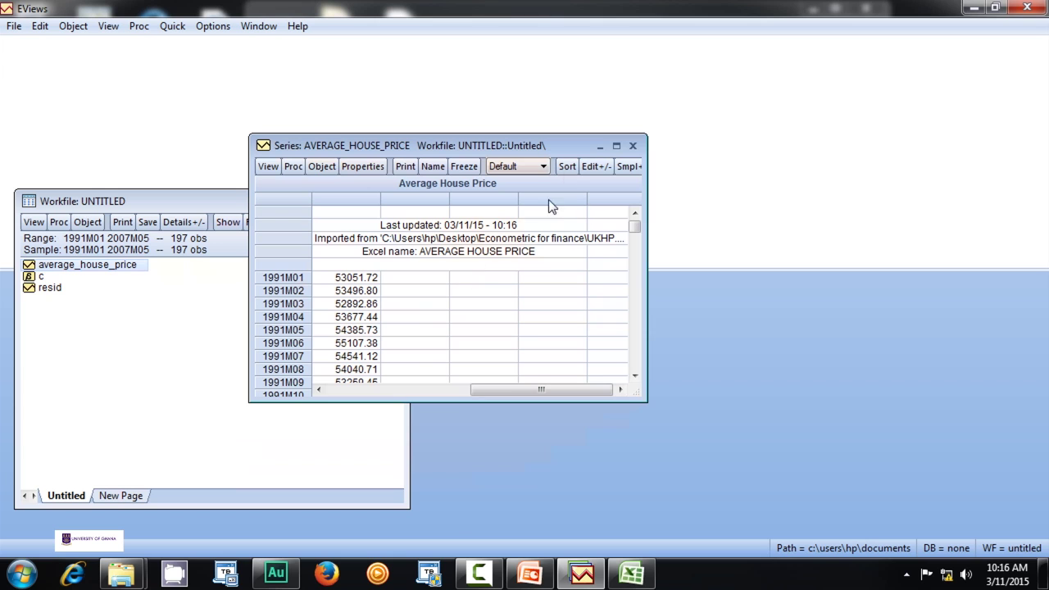
click(599, 146)
Switch to the lecture 5 presentation in PowerPoint and read the EViews Approach slide on estimating autocorrelation coefficients
click(529, 574)
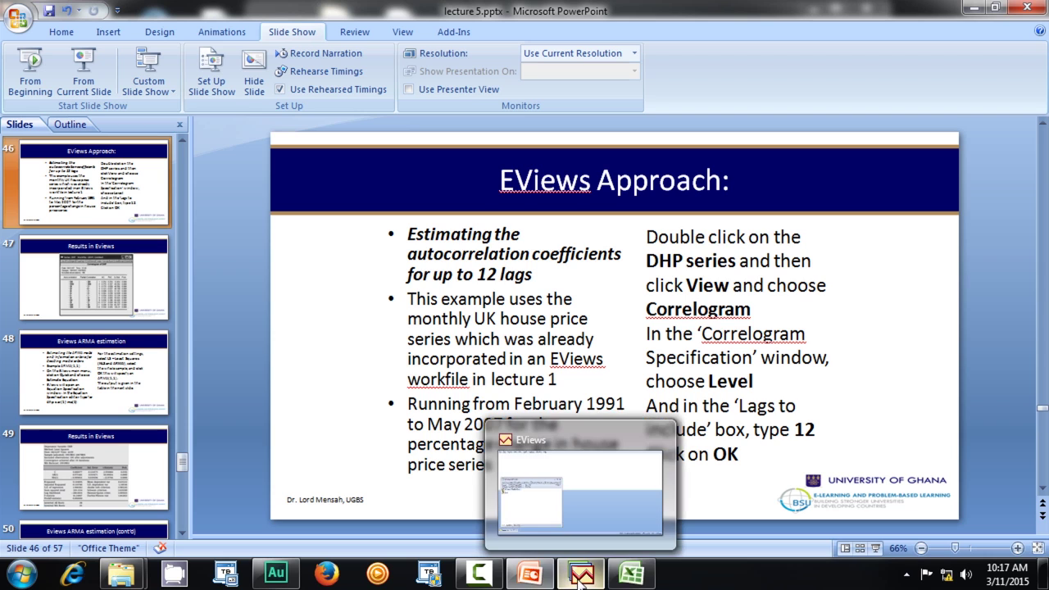
Switch to EViews, restore the minimized average_house_price series window and place it beside the workfile window
mouse_move(604, 580)
click(583, 577)
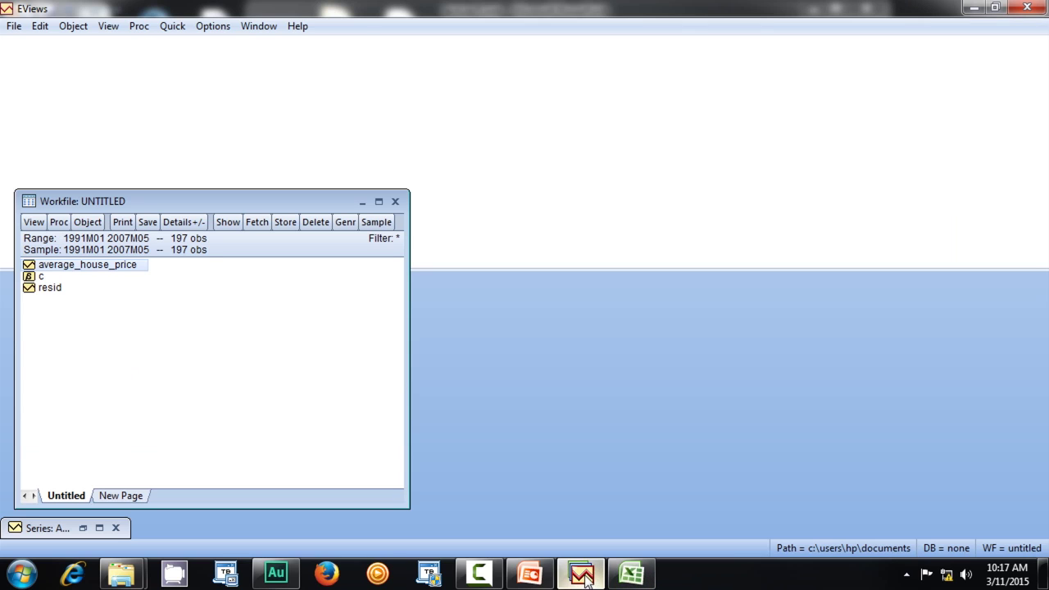
click(64, 269)
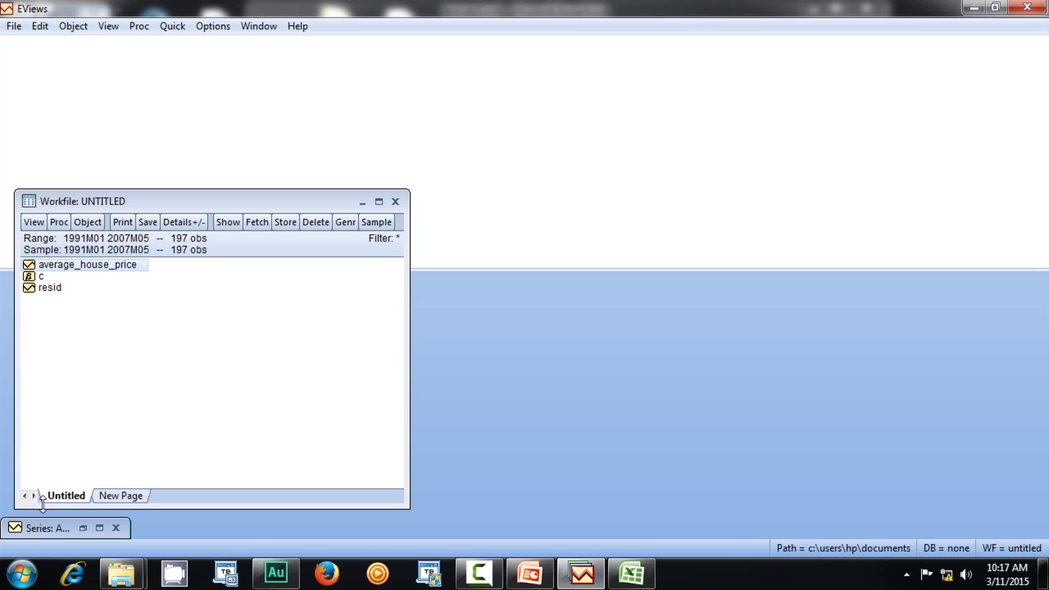
click(38, 529)
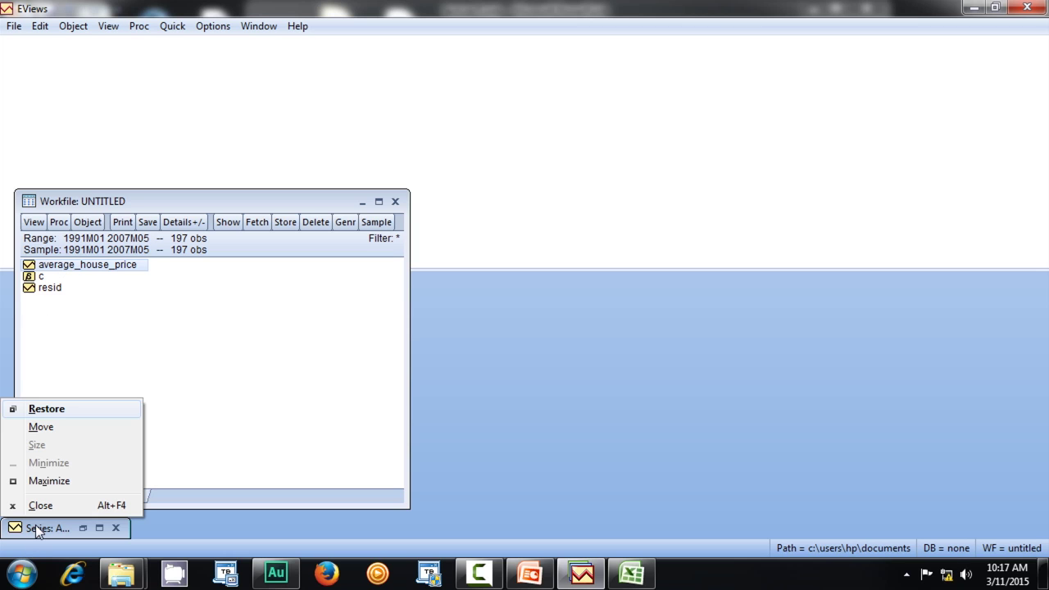
click(161, 377)
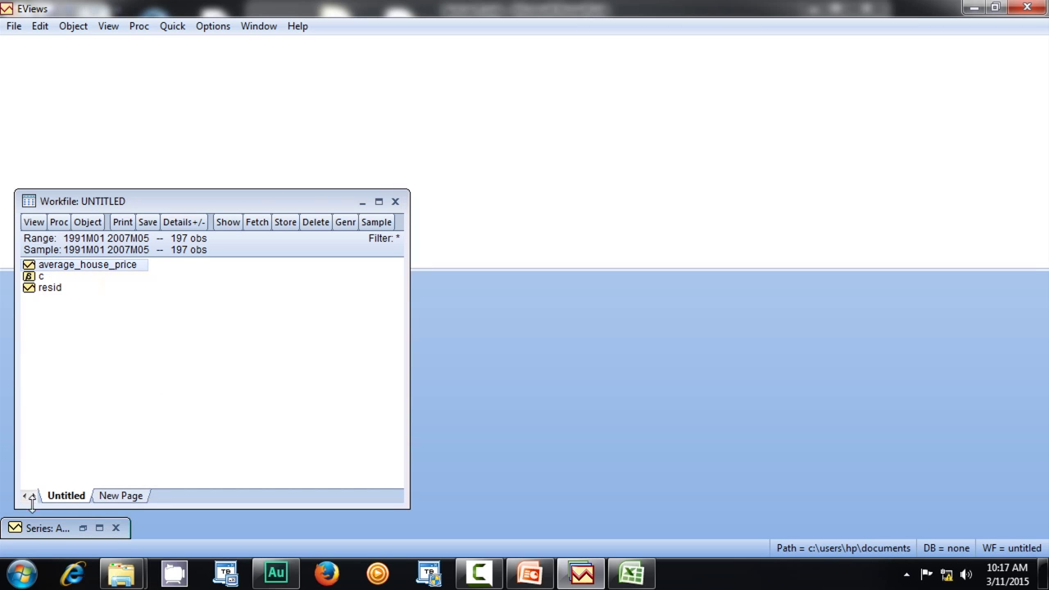
click(46, 529)
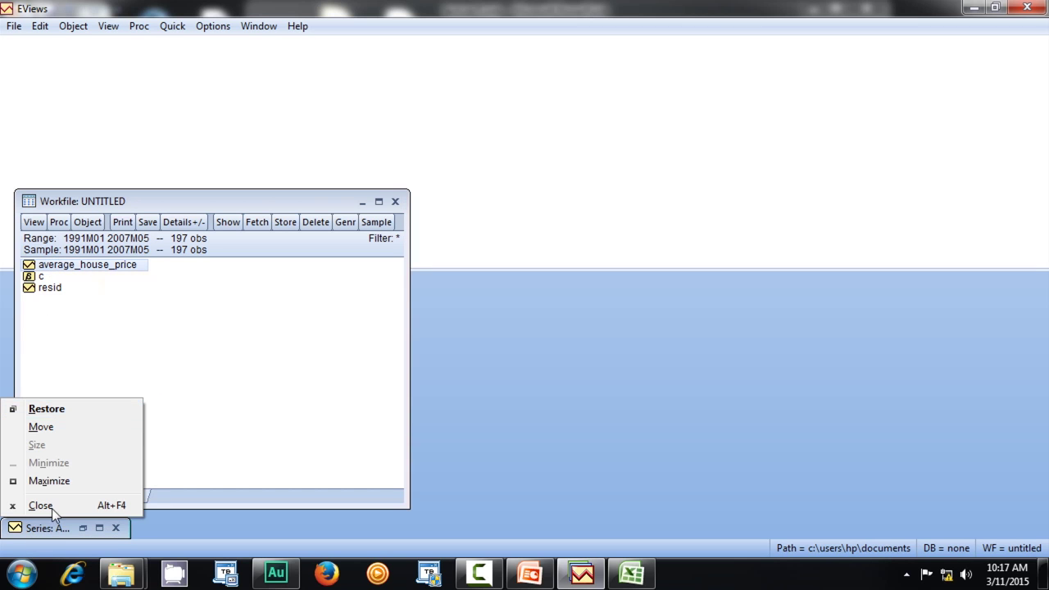
click(49, 409)
drag(475, 142, 668, 179)
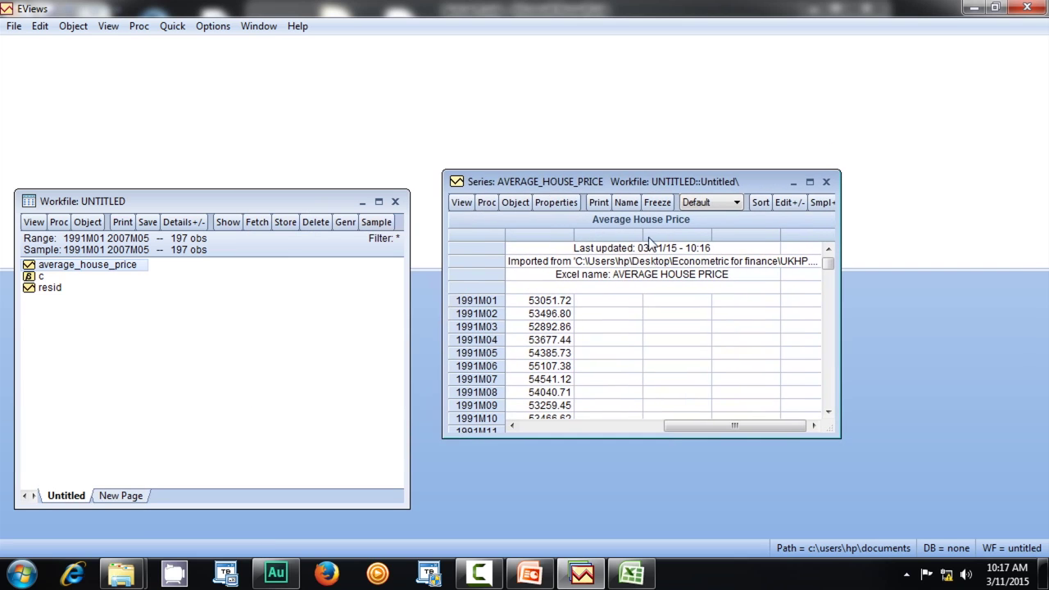
Generate the correlogram of average_house_price in Level with 12 lags to include and look through its coefficients
click(462, 201)
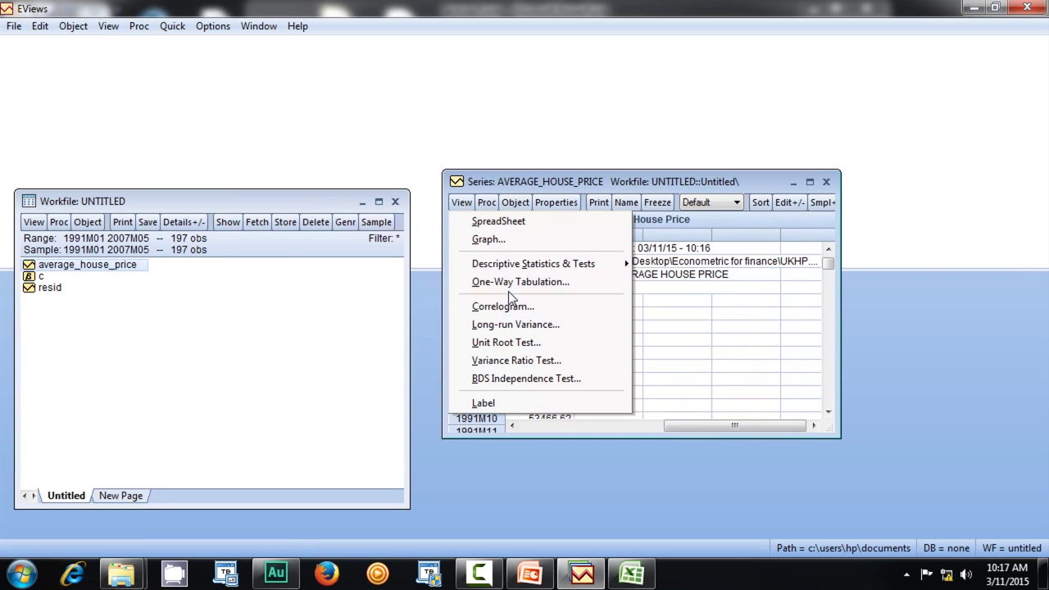
mouse_move(509, 271)
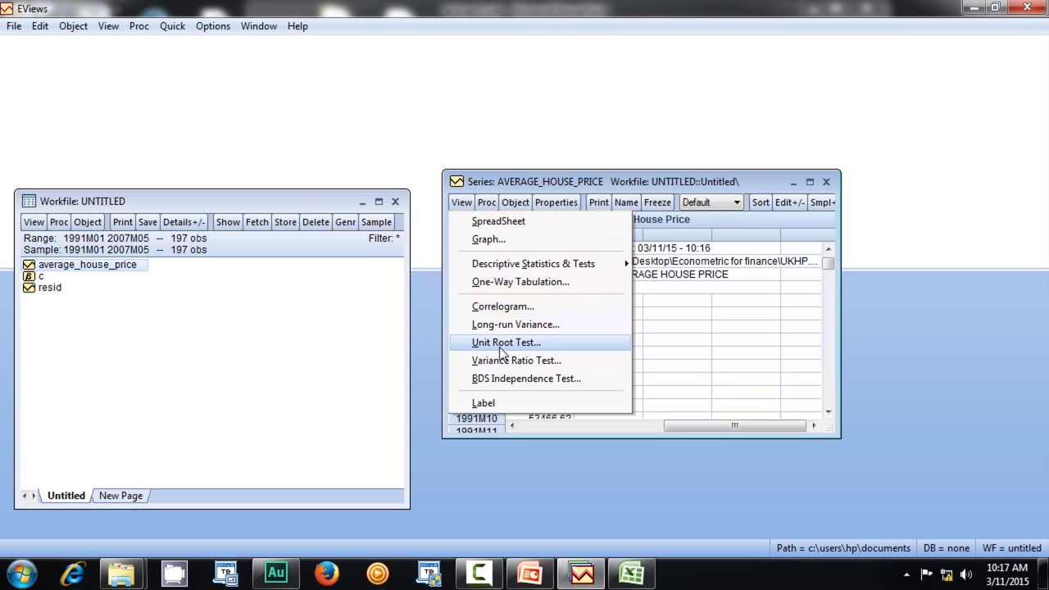
click(510, 306)
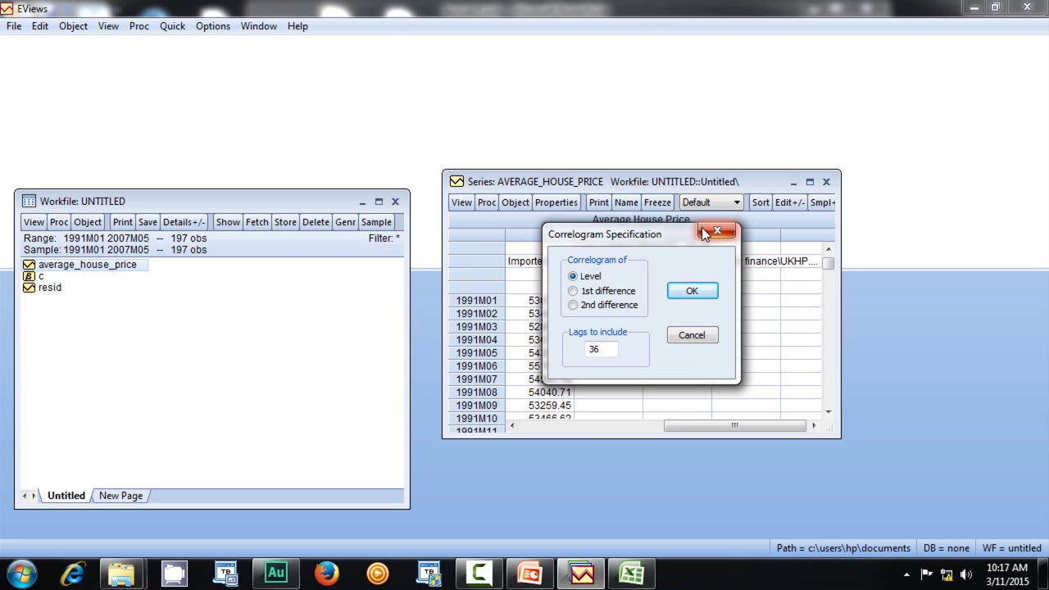
drag(656, 236, 741, 230)
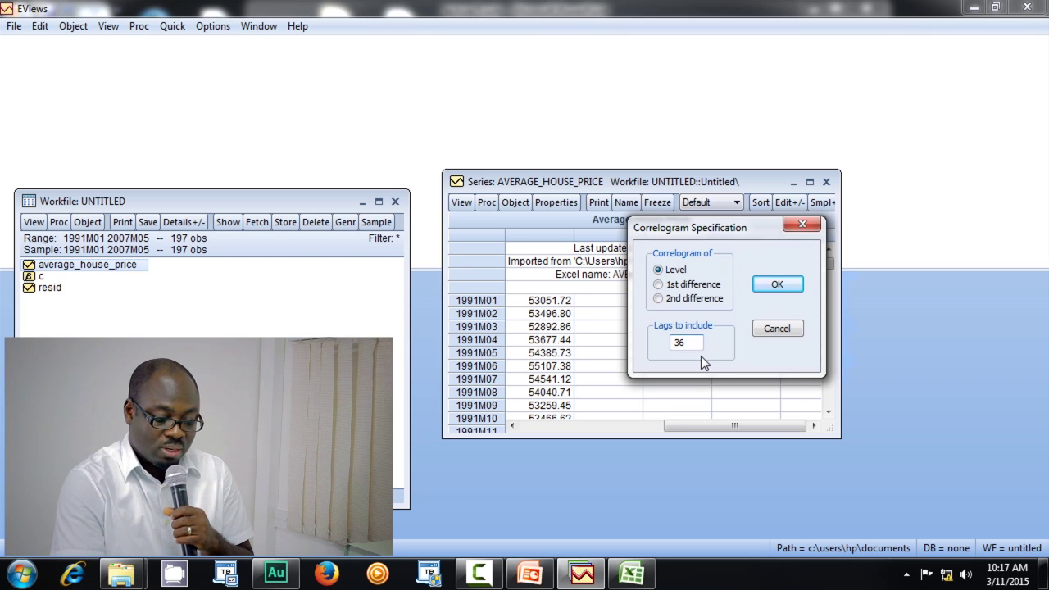
key(BackSpace)
key(BackSpace)
text(12)
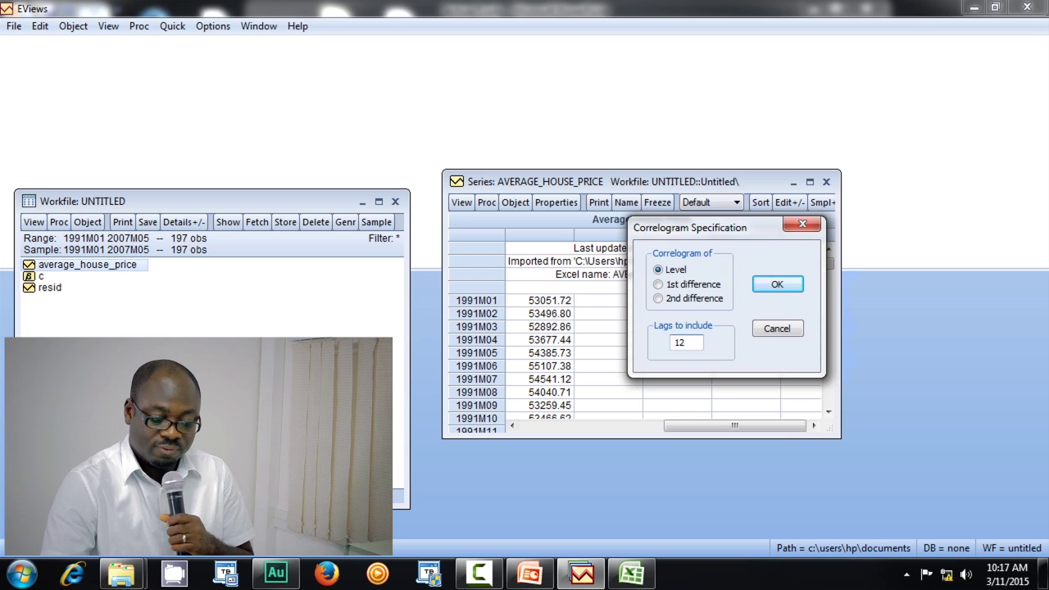
click(788, 286)
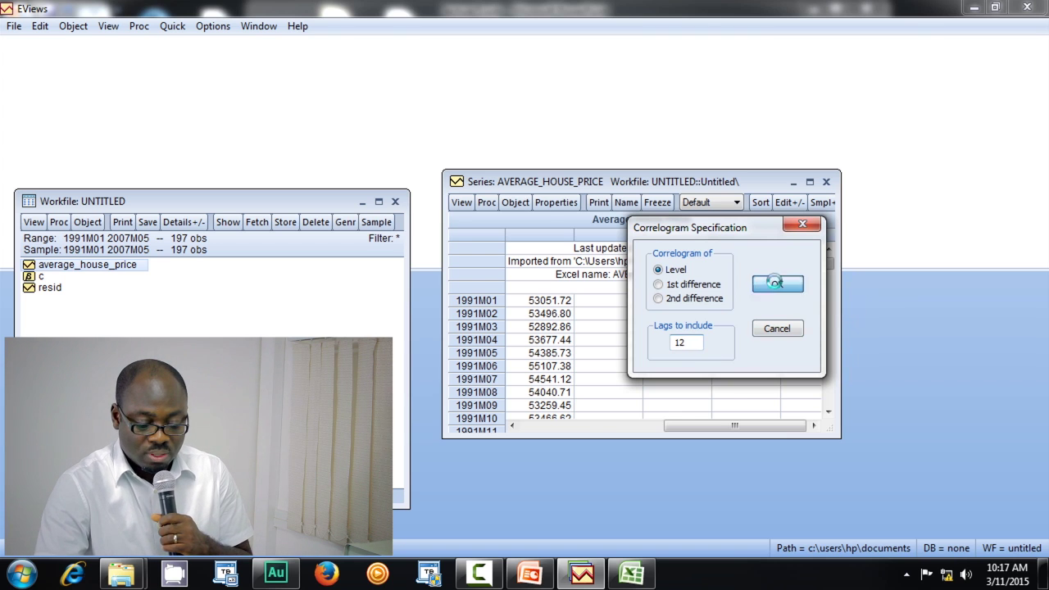
scroll(578, 347, down, 2)
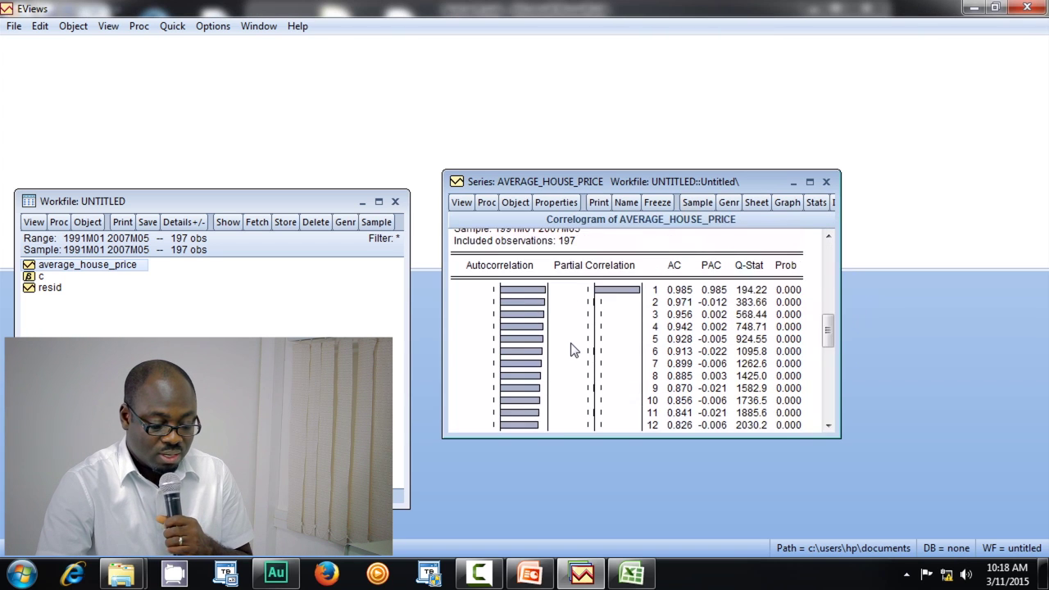
scroll(574, 351, down, 2)
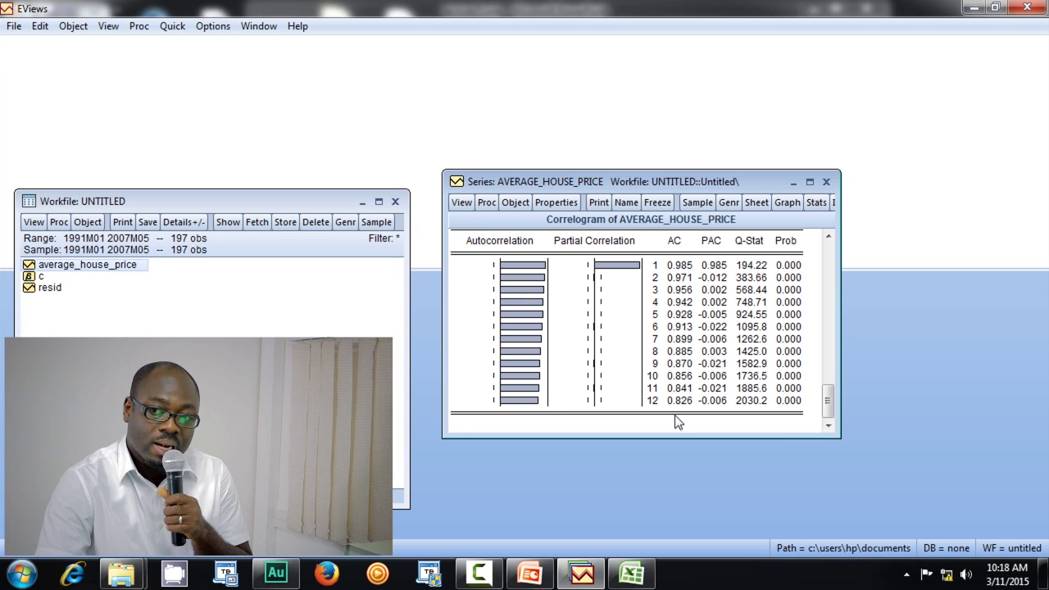
Generate the correlogram of the 1st difference of average_house_price with 12 lags and look through its coefficients
click(458, 203)
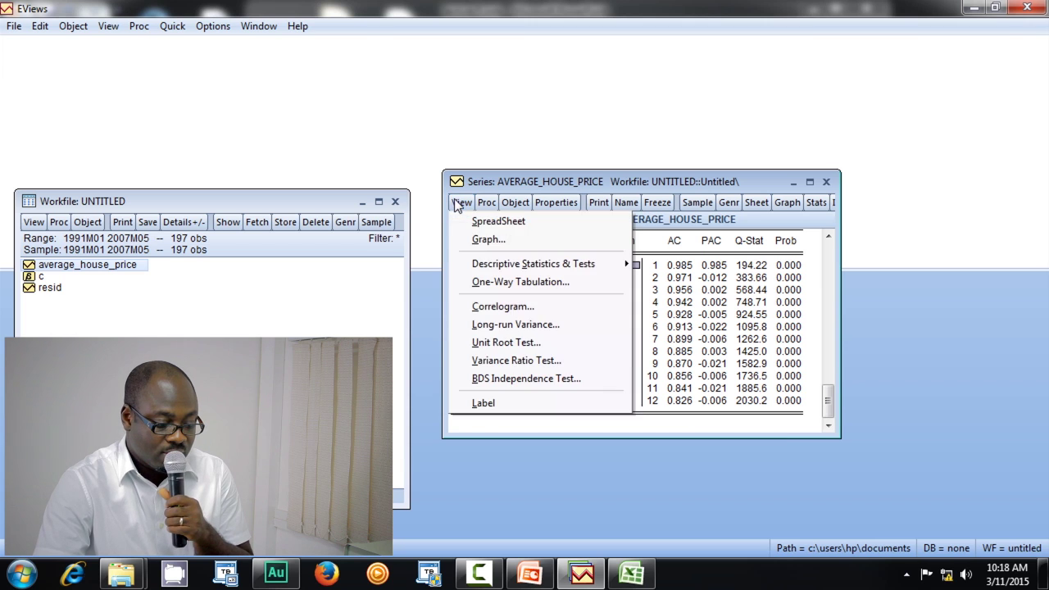
click(535, 305)
click(574, 293)
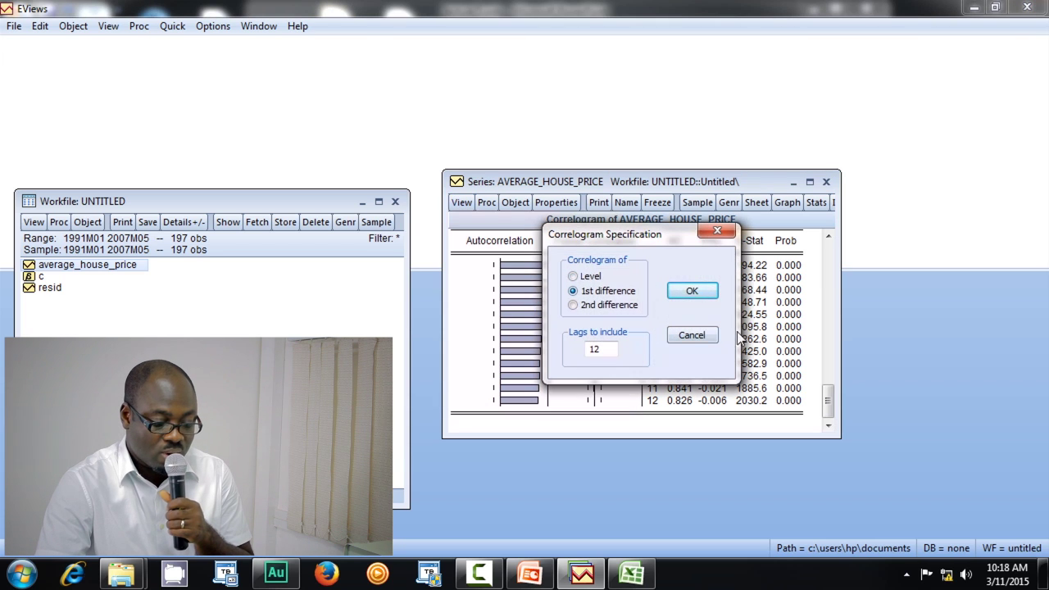
click(689, 292)
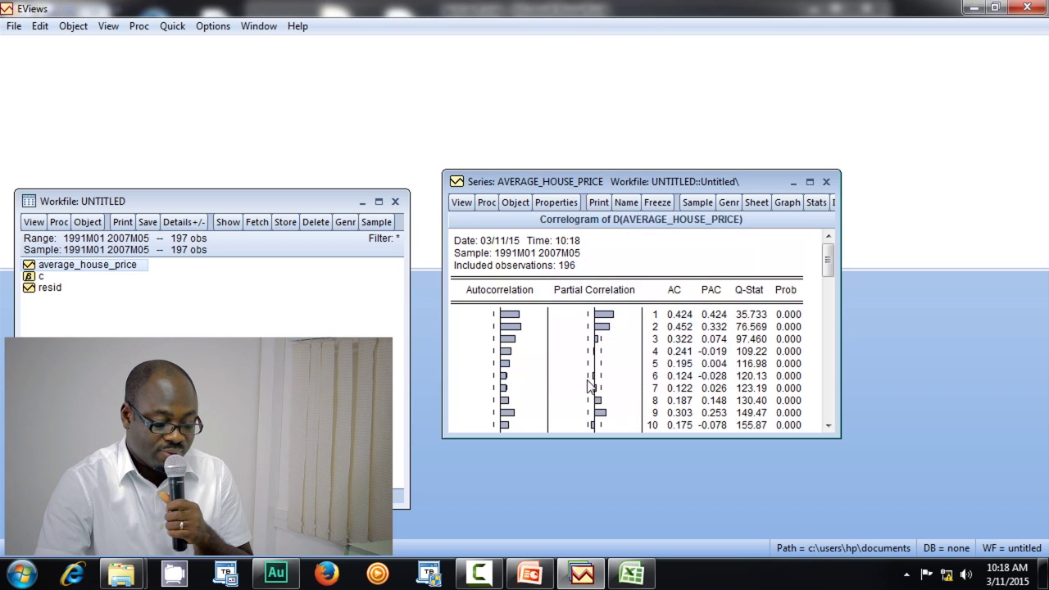
scroll(766, 377, down, 1)
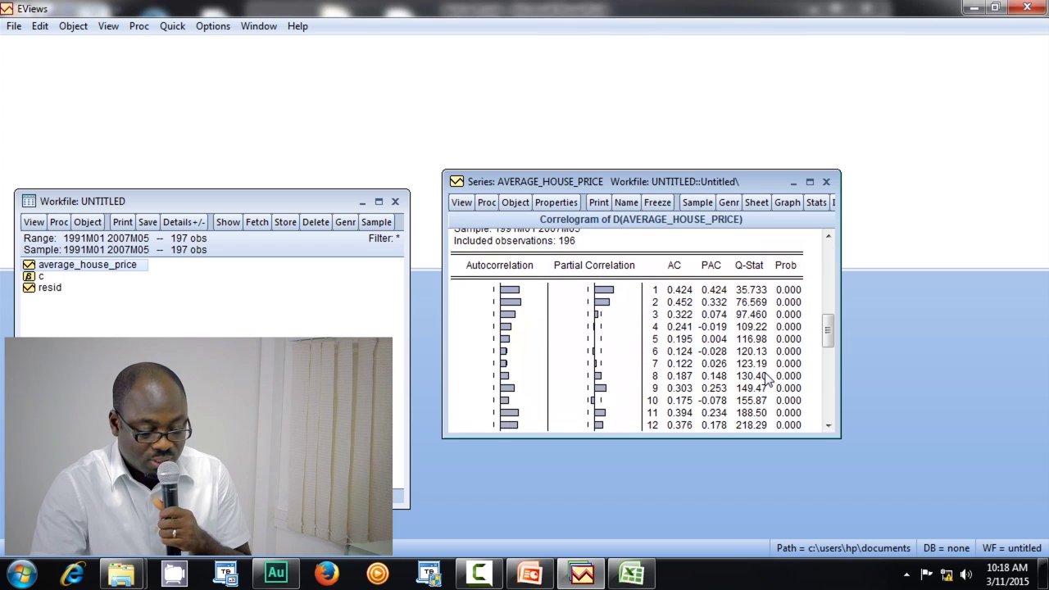
scroll(766, 377, down, 1)
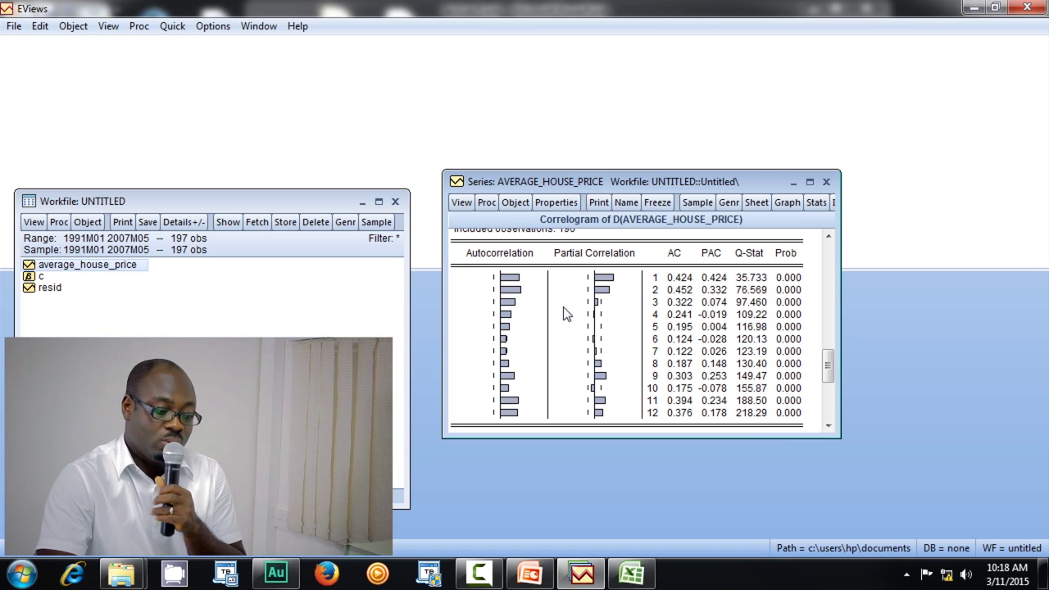
Maximize the differenced correlogram to examine all lags, restore its window and move it farther from the workfile window
click(810, 181)
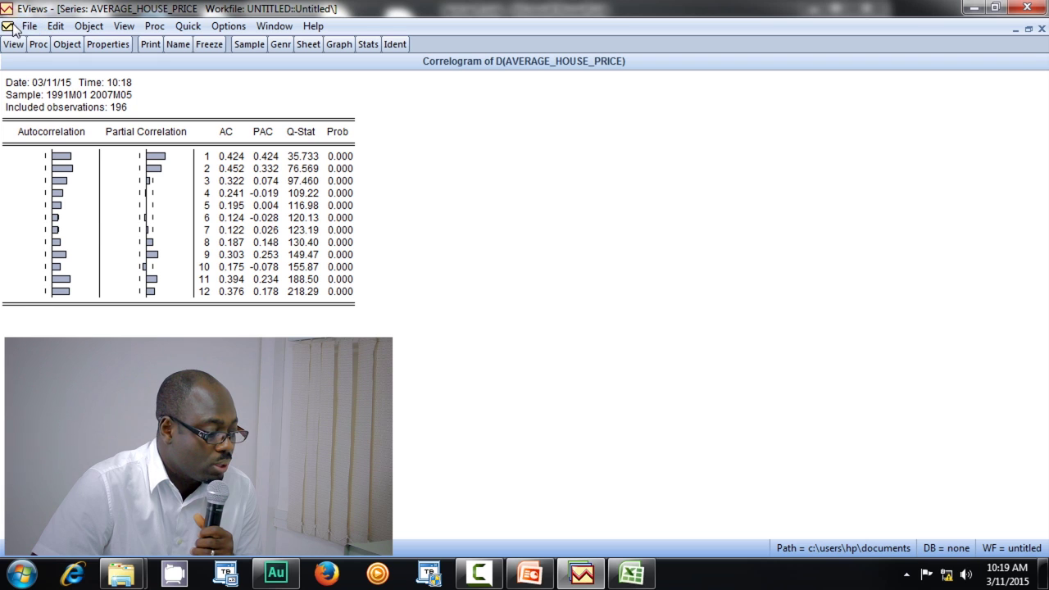
click(7, 26)
click(37, 41)
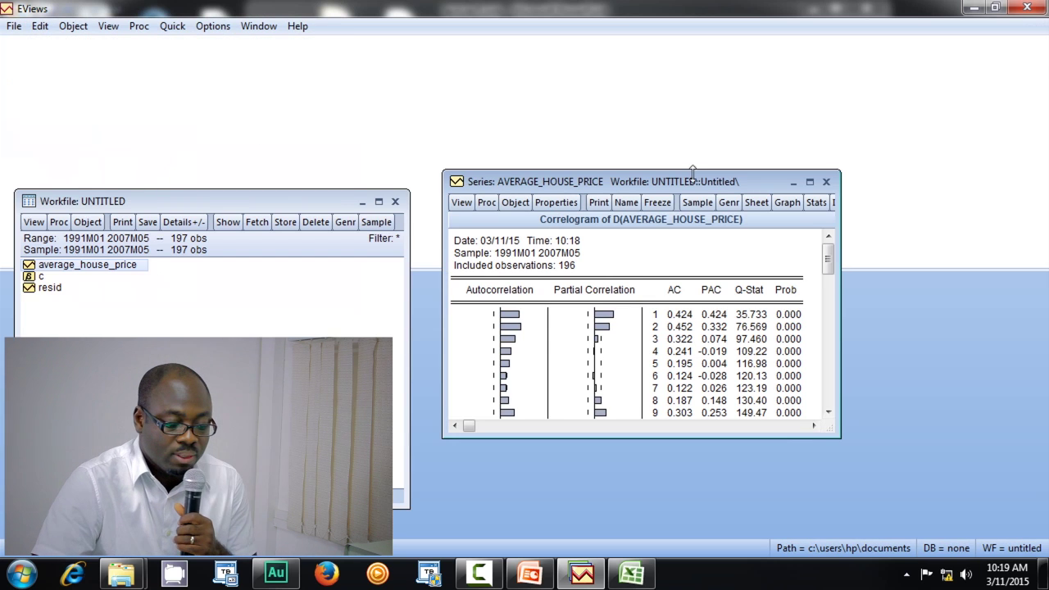
drag(665, 181, 744, 175)
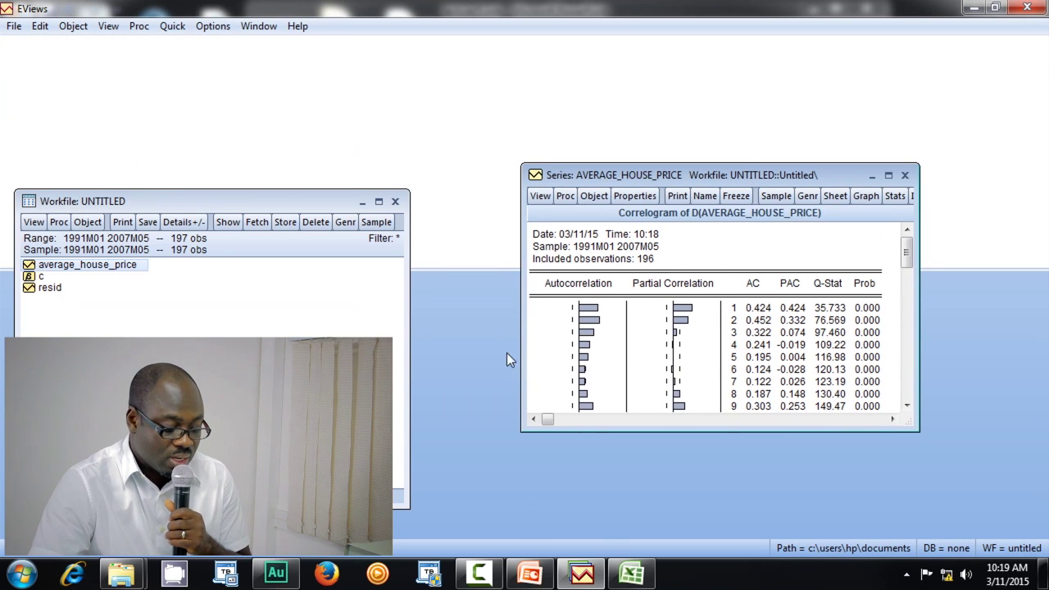
Switch to the lecture 5 presentation in PowerPoint and view the Results in Eviews slide with the DHP correlogram
mouse_move(562, 576)
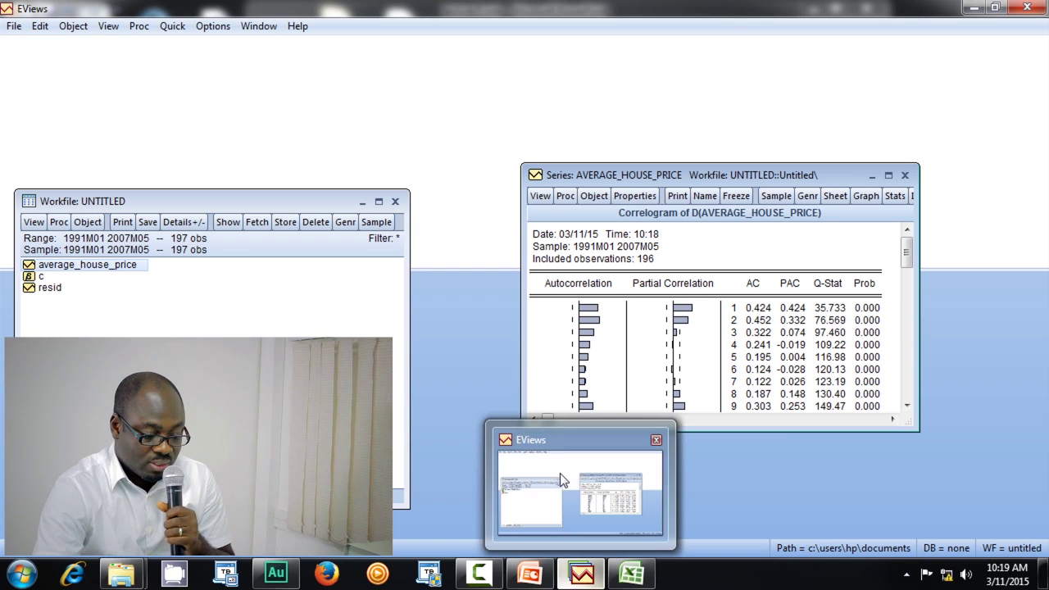
click(529, 573)
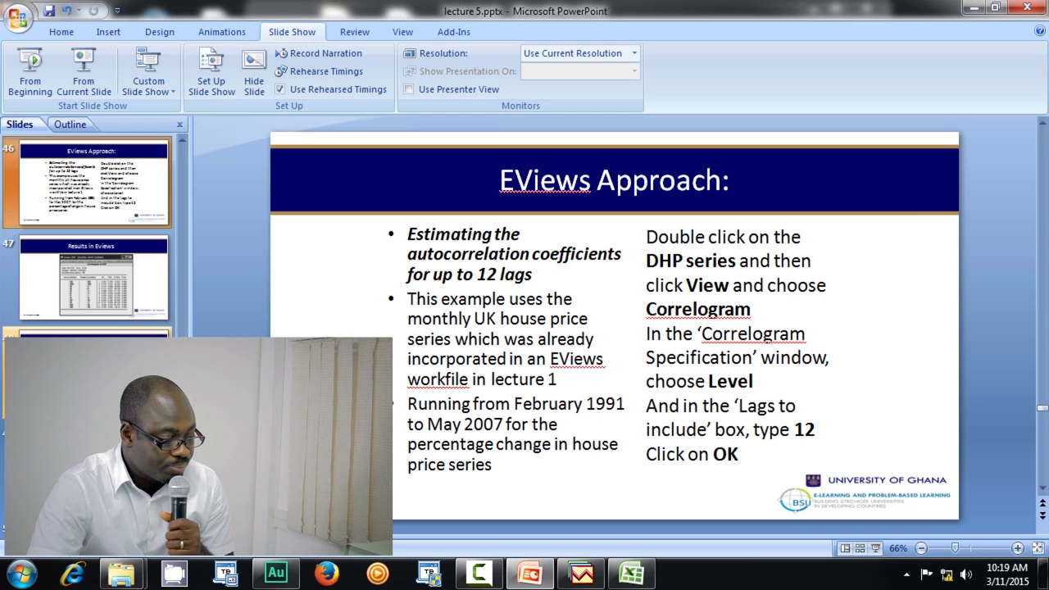
click(64, 283)
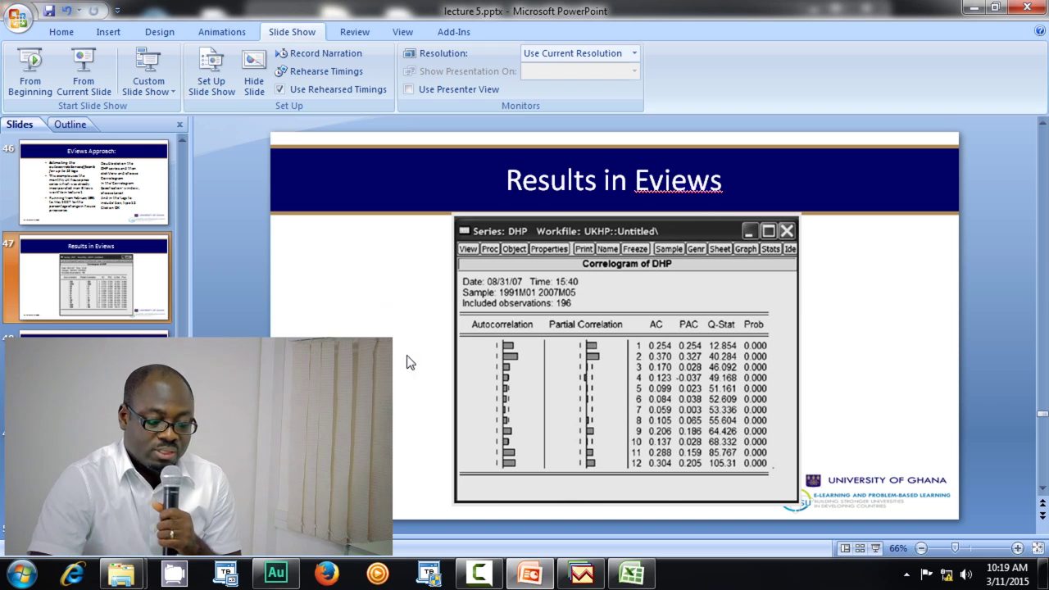